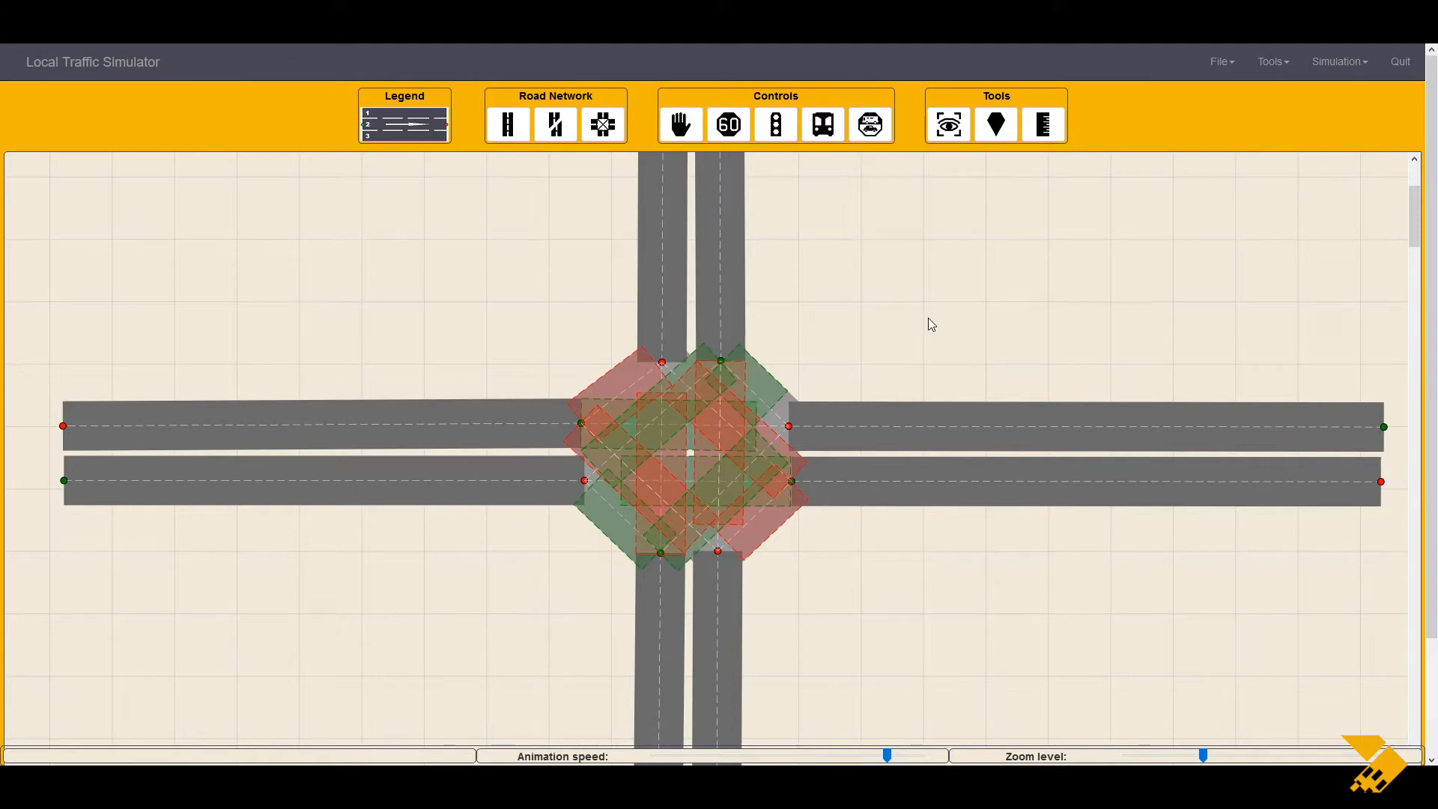
Step: Open the Traffic Data dialog and look over its Entry Points and Route Matrix tabs
click(1332, 71)
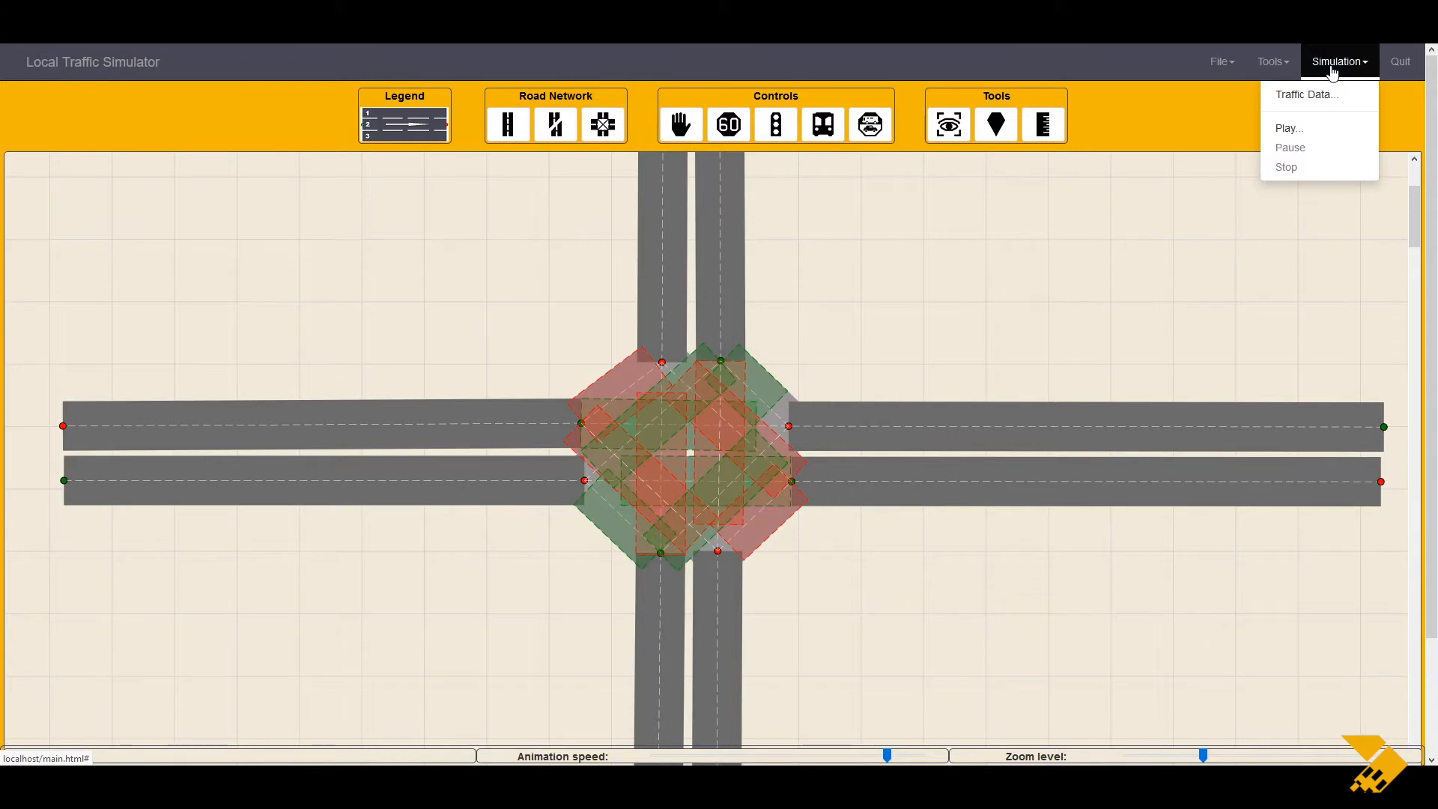
click(1322, 96)
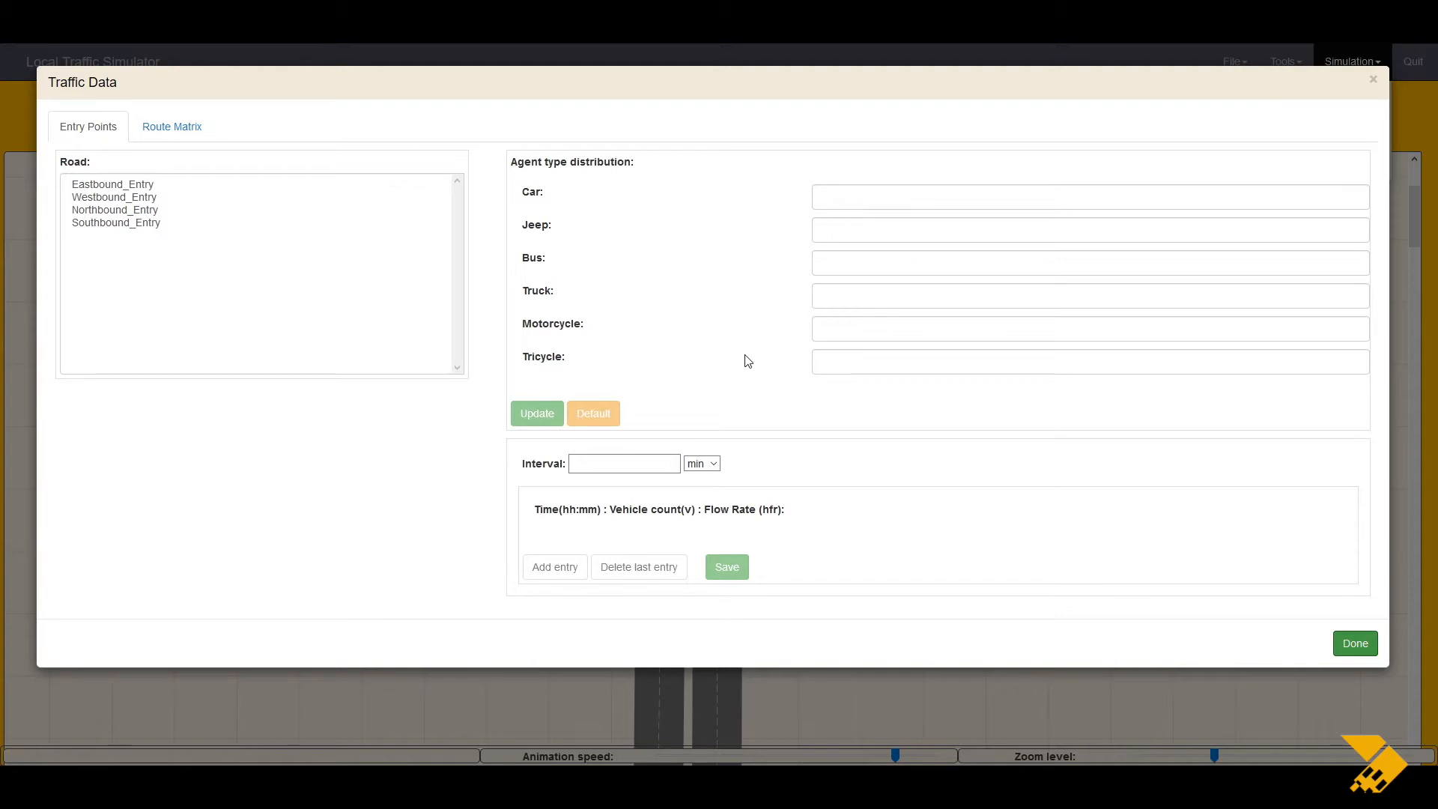
click(84, 122)
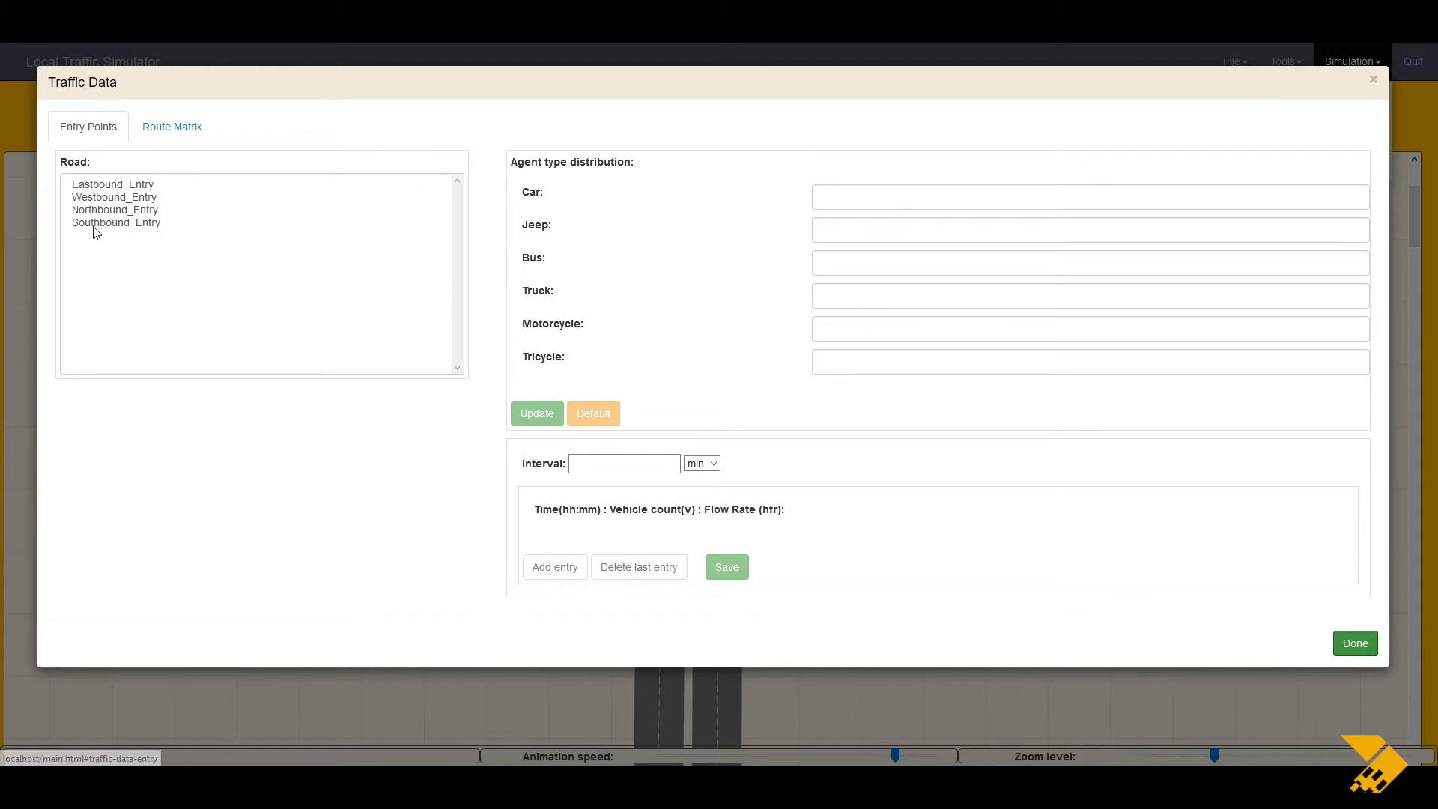
click(152, 126)
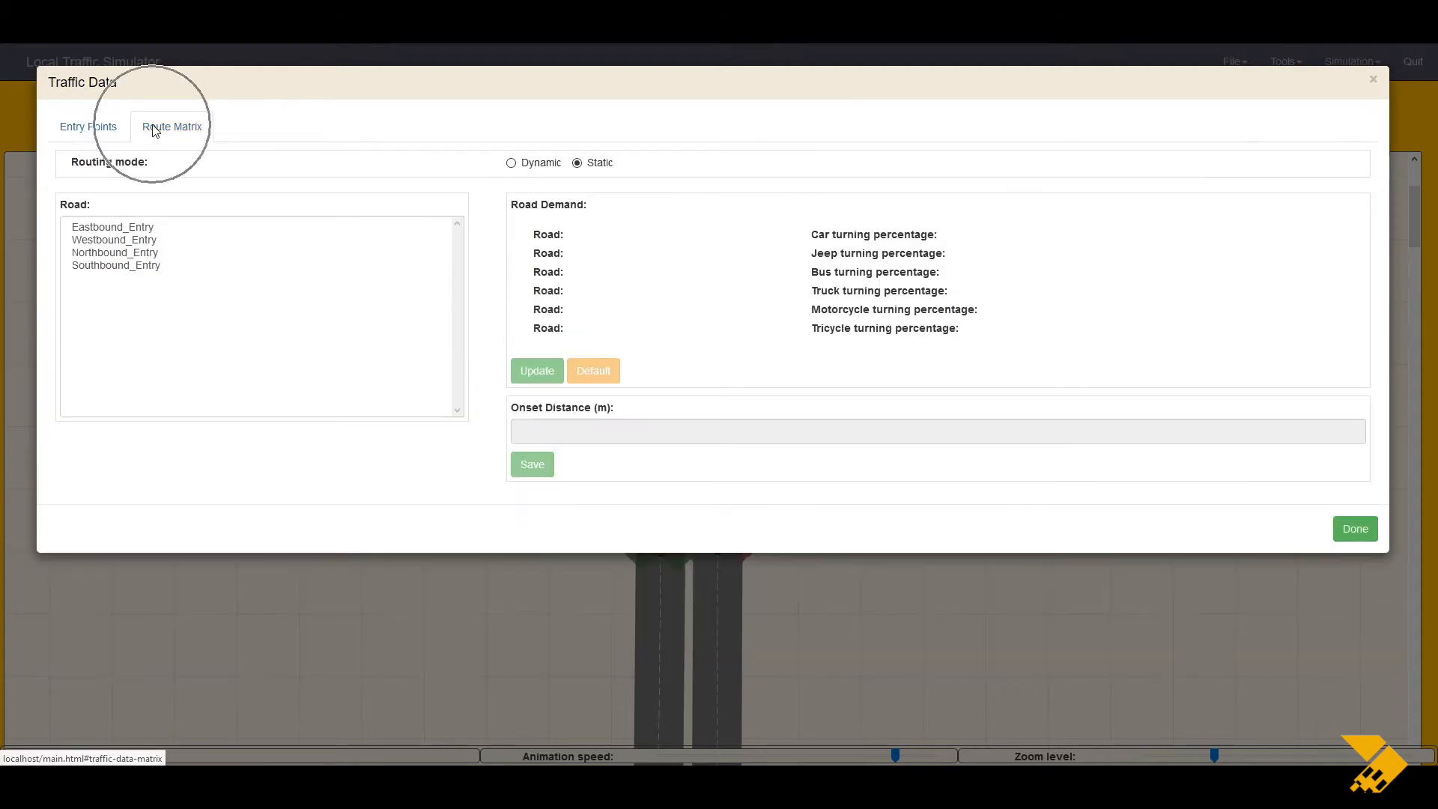
click(103, 124)
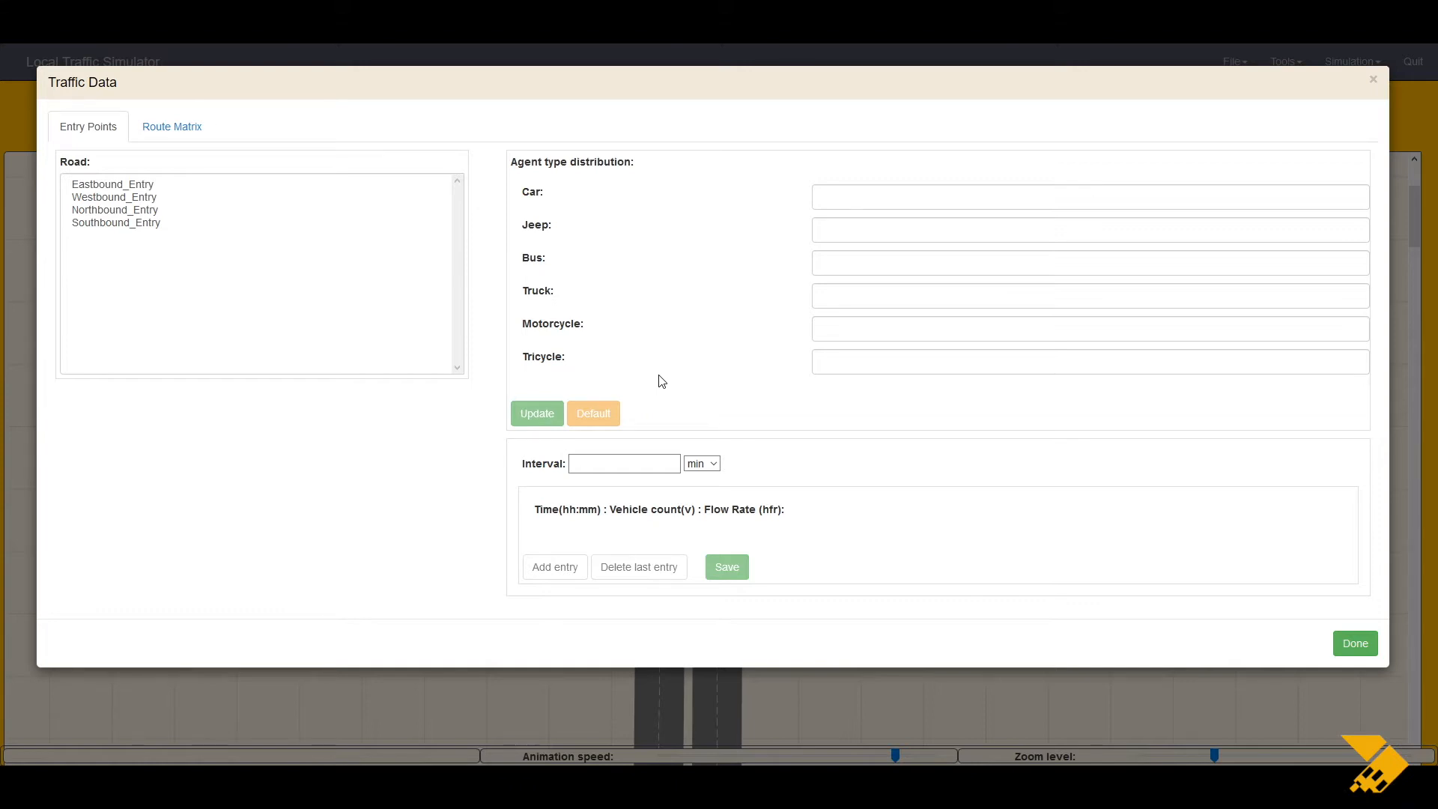
Step: Select Eastbound_Entry and set its car share to 0.60 and jeep share to 0.10
click(122, 188)
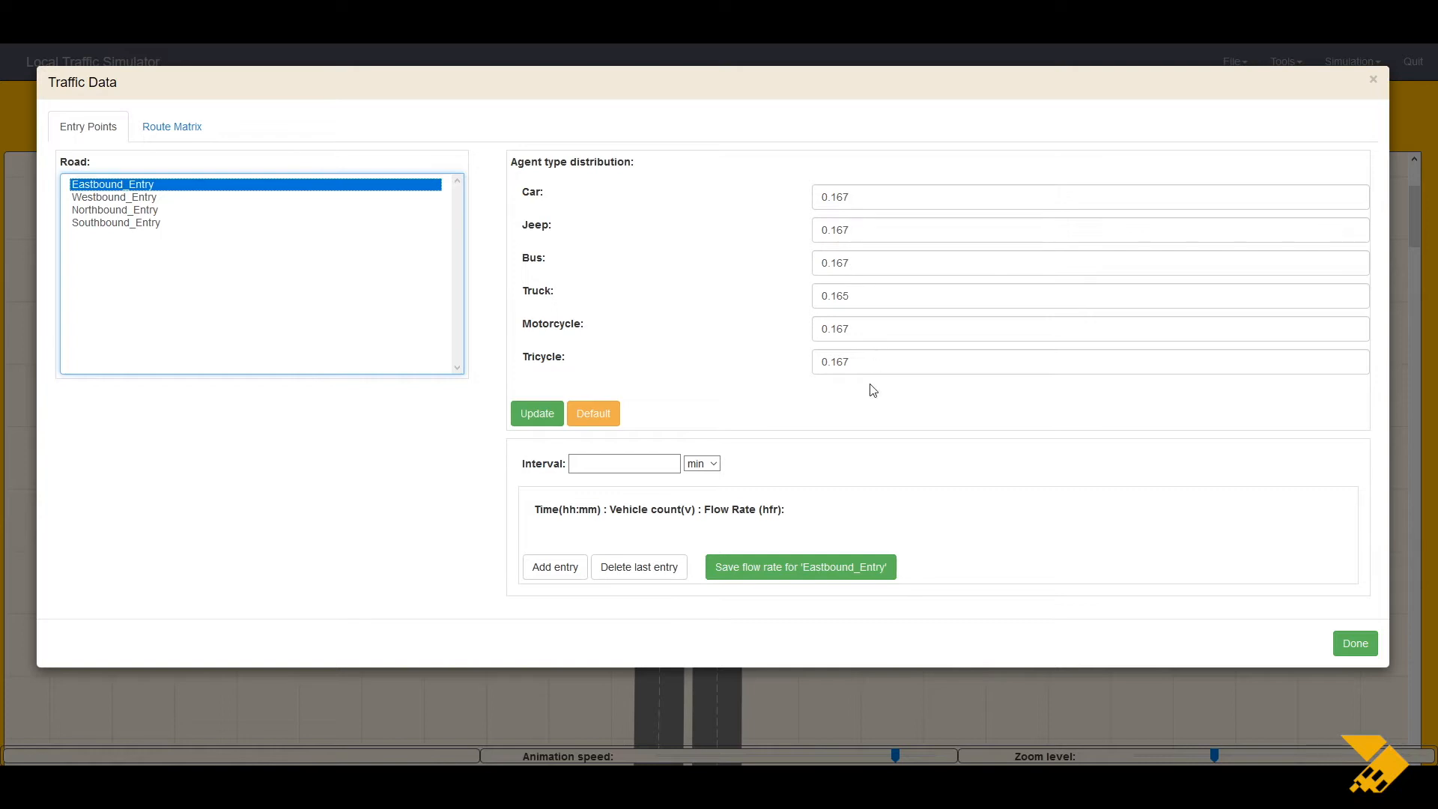
click(868, 196)
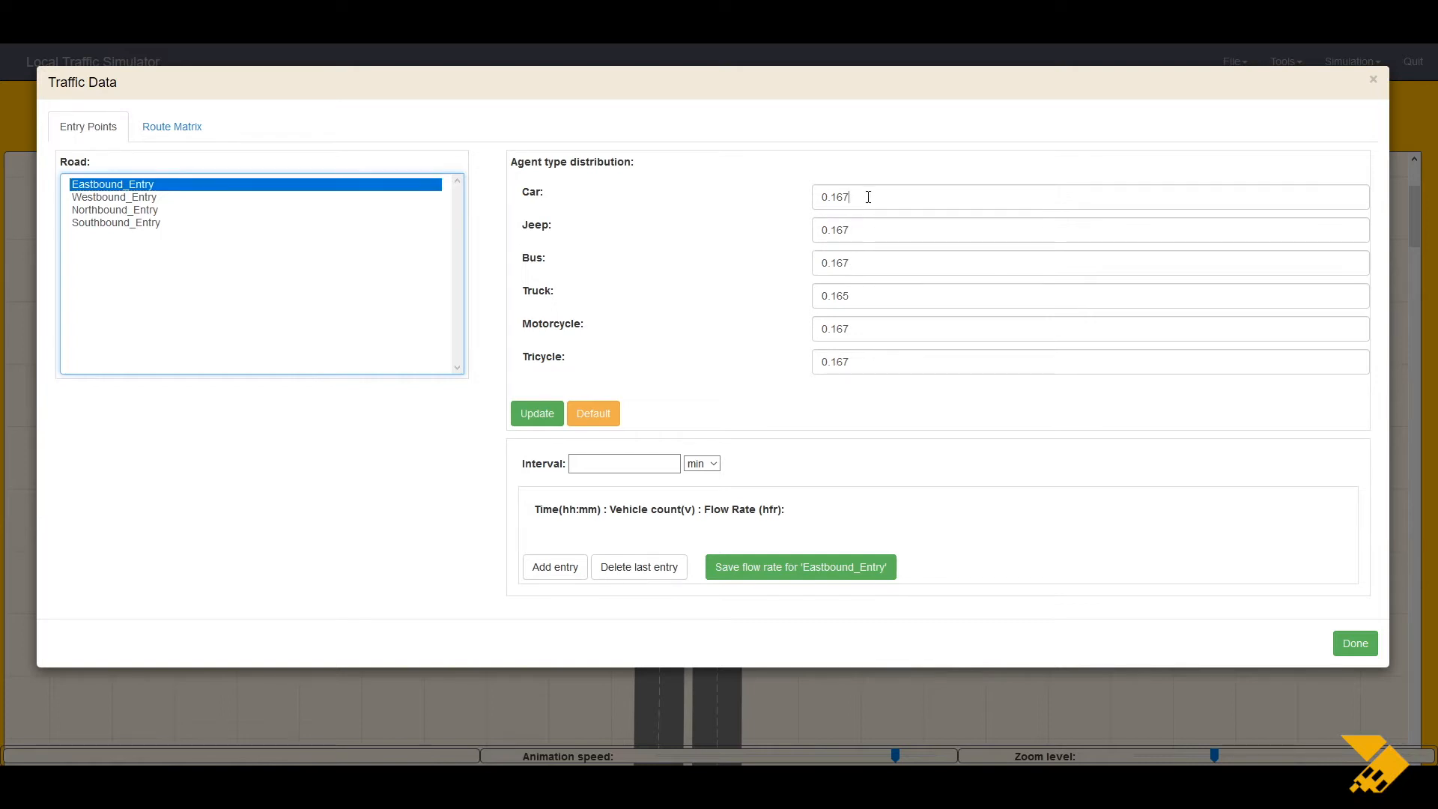
key(BackSpace)
key(BackSpace)
text(60)
key(Tab)
key(Right)
key(BackSpace)
key(BackSpace)
Step: Set bus 0.15, truck 0, motorcycle 0.15 and tricycle 0, then update the Eastbound_Entry distribution
key(BackSpace)
text(.10)
key(Tab)
key(Right)
key(BackSpace)
key(BackSpace)
key(BackSpace)
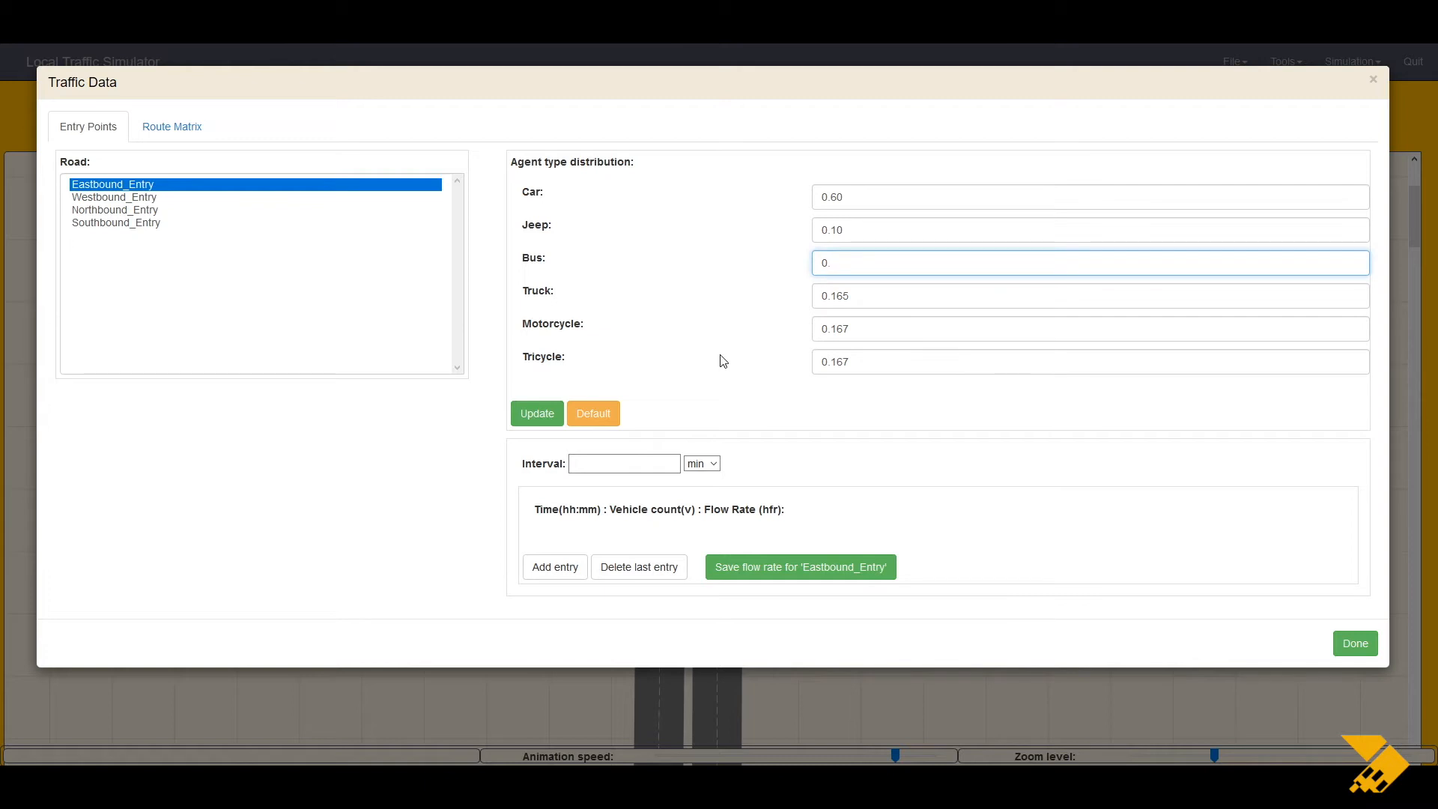
text(15)
key(Tab)
key(Right)
key(BackSpace)
key(BackSpace)
key(BackSpace)
key(BackSpace)
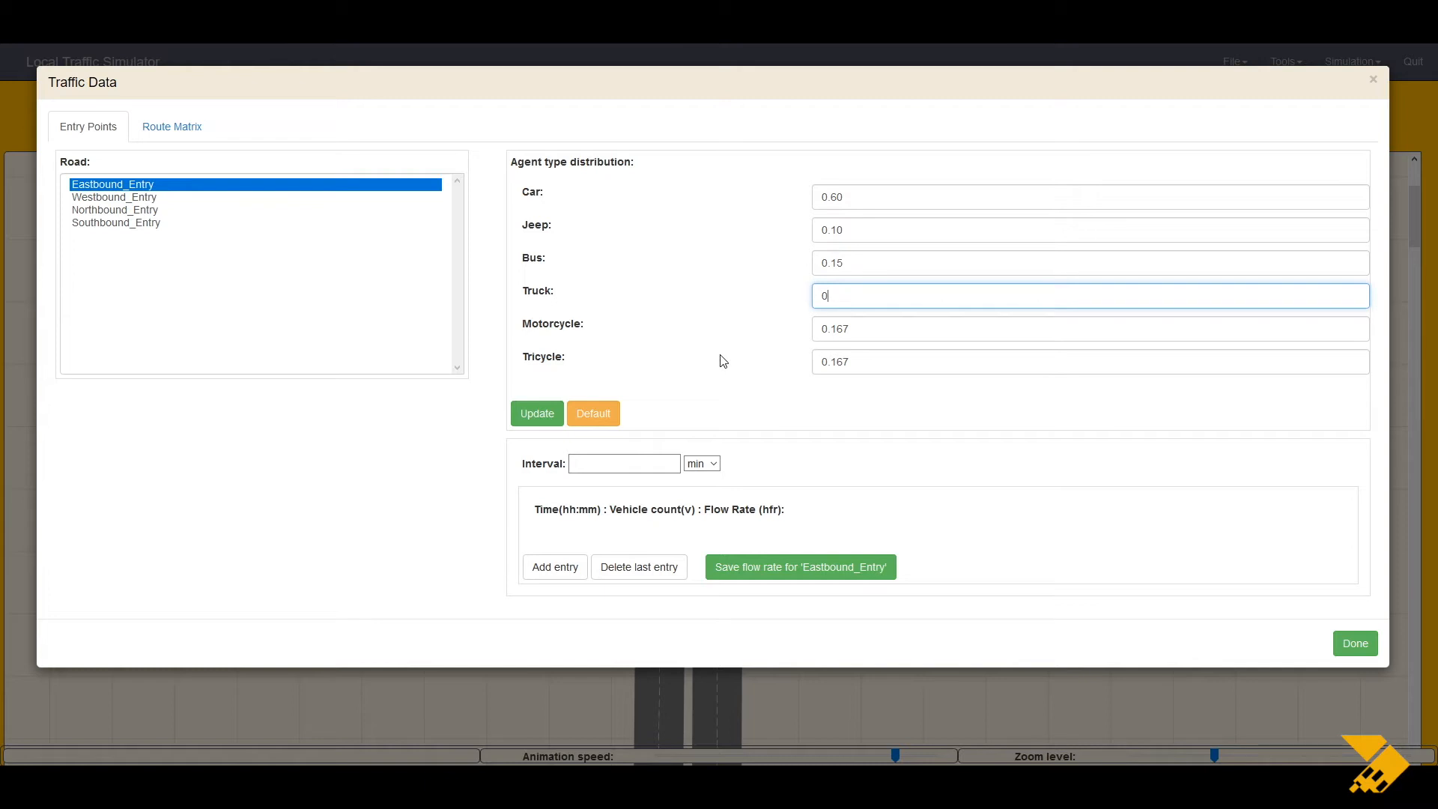
key(Tab)
key(Right)
key(BackSpace)
key(BackSpace)
key(BackSpace)
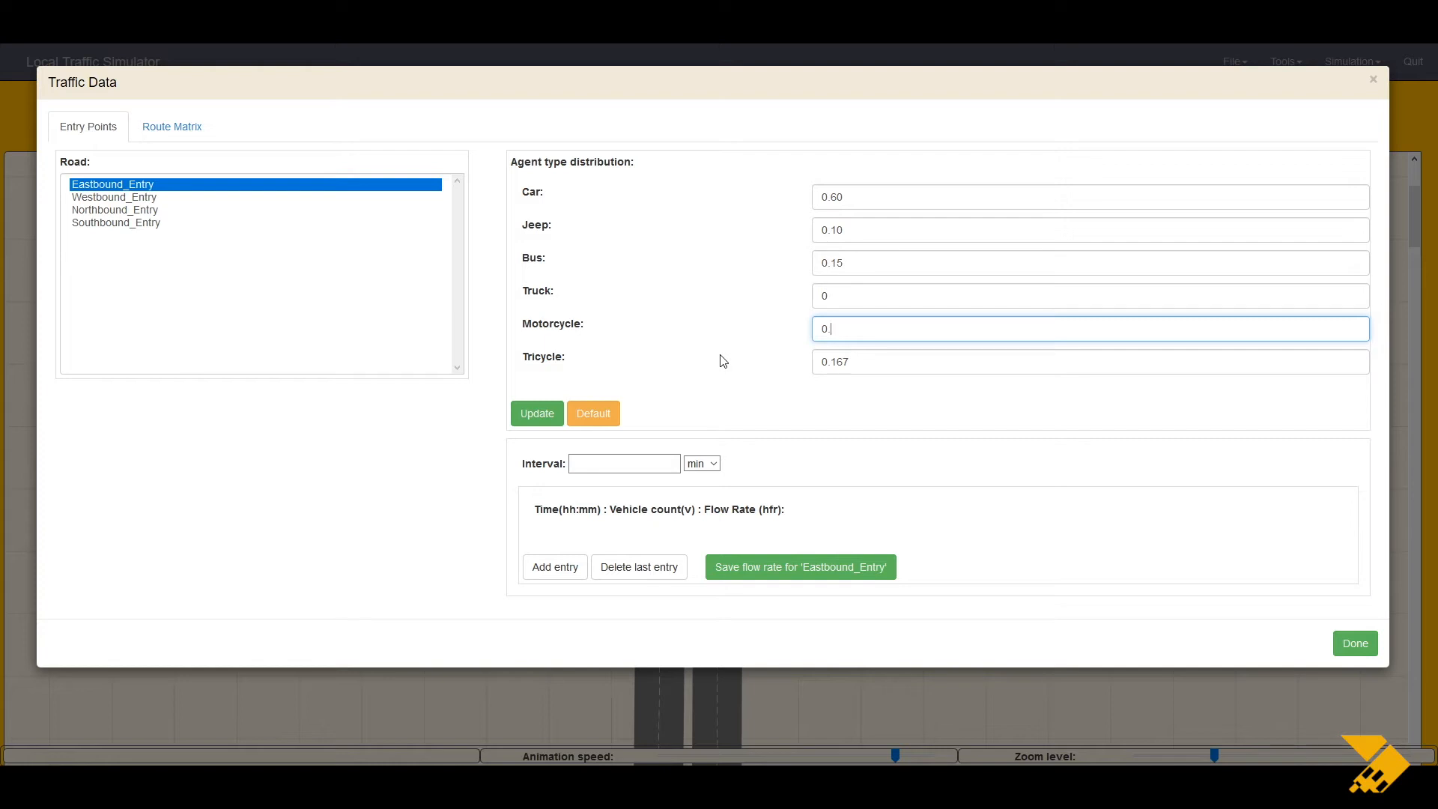
key(Tab)
key(End)
key(BackSpace)
key(BackSpace)
key(BackSpace)
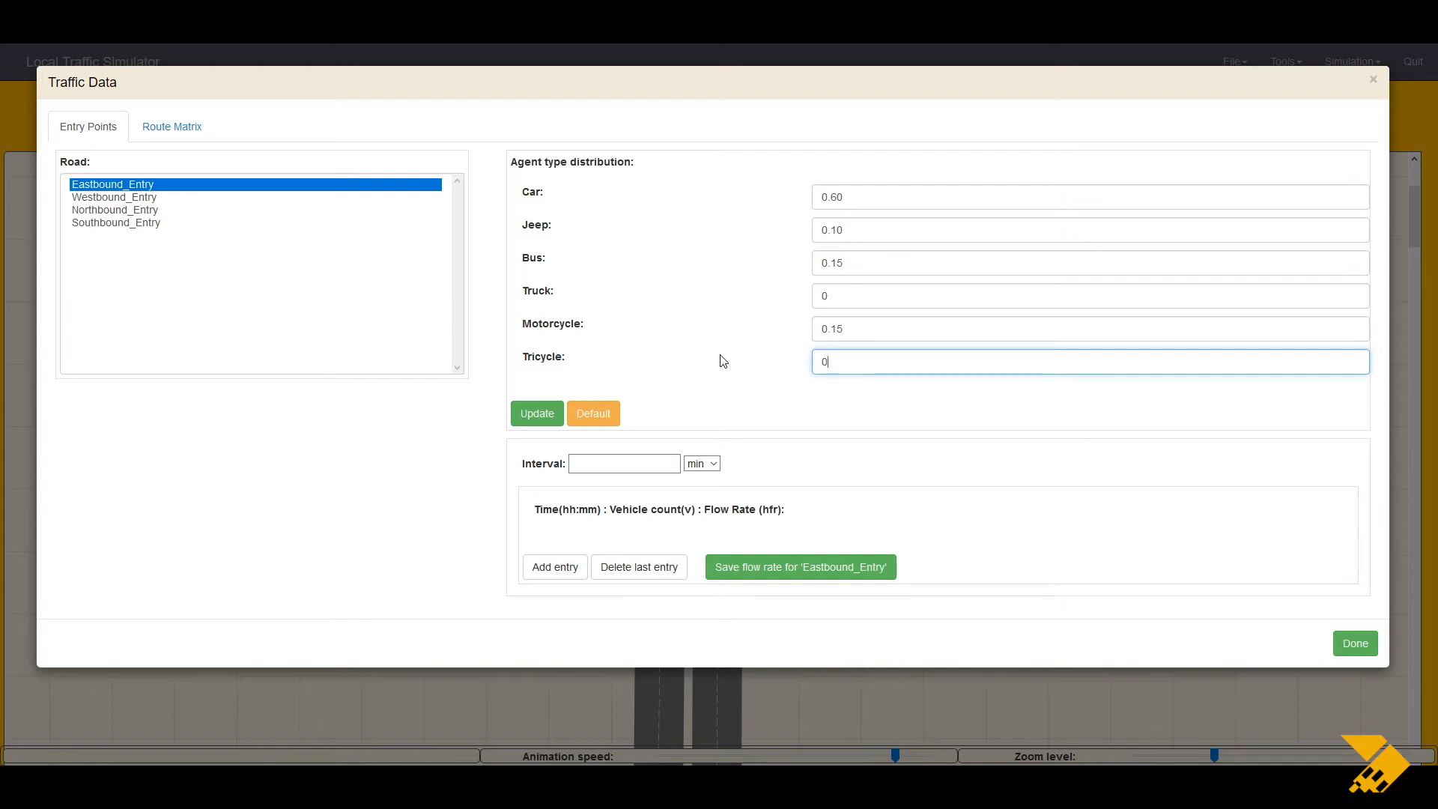
click(541, 418)
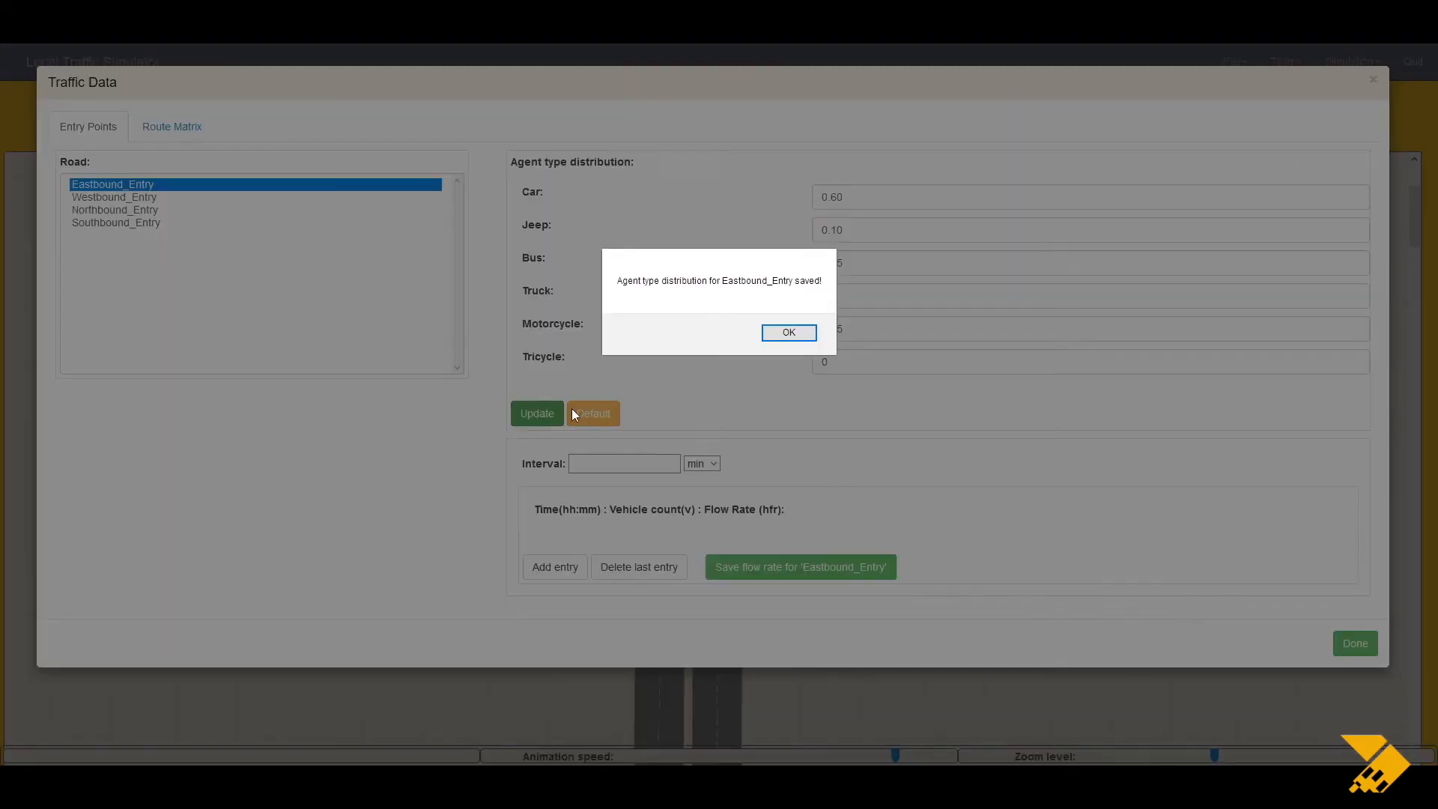
click(788, 334)
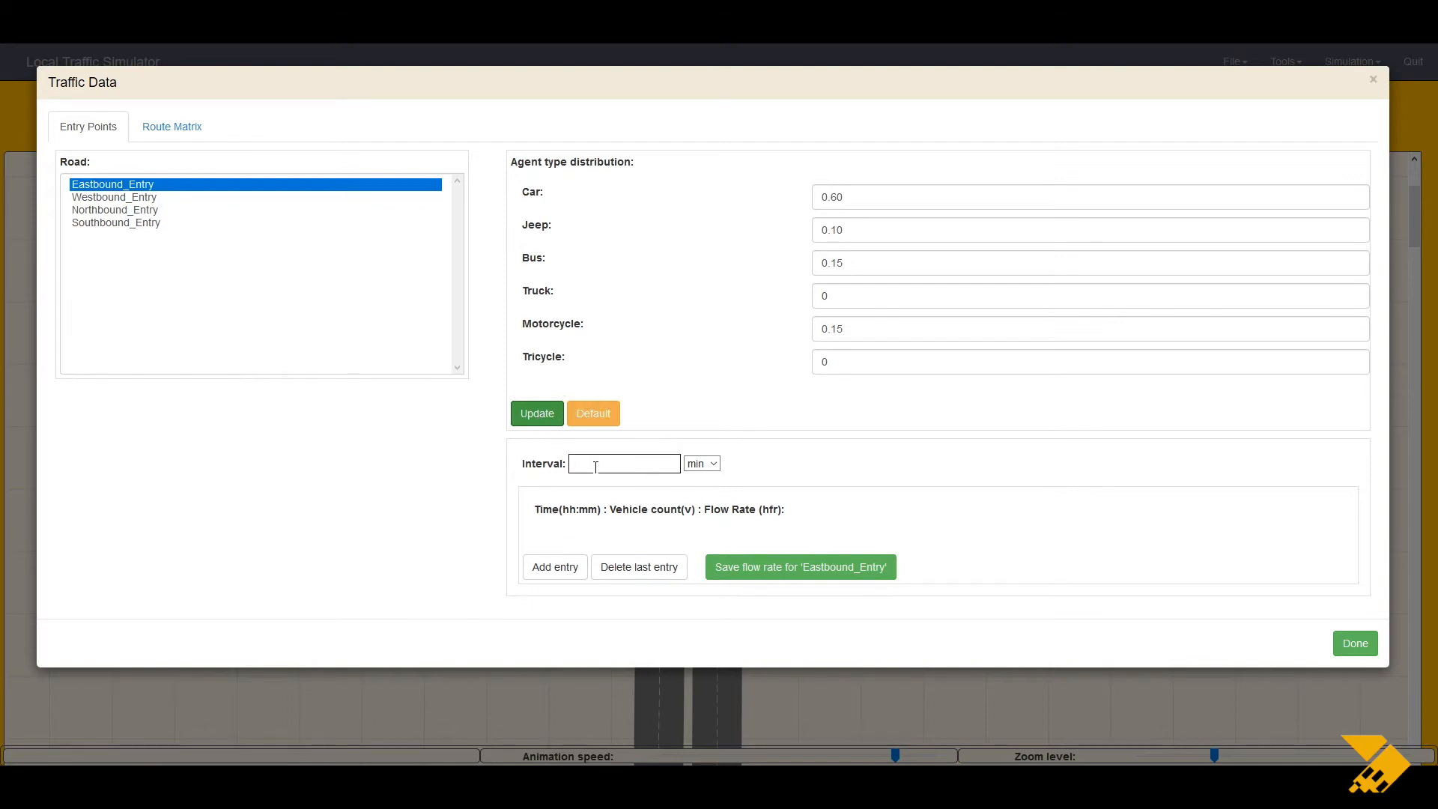
Step: Set the flow interval to 15 min
click(712, 465)
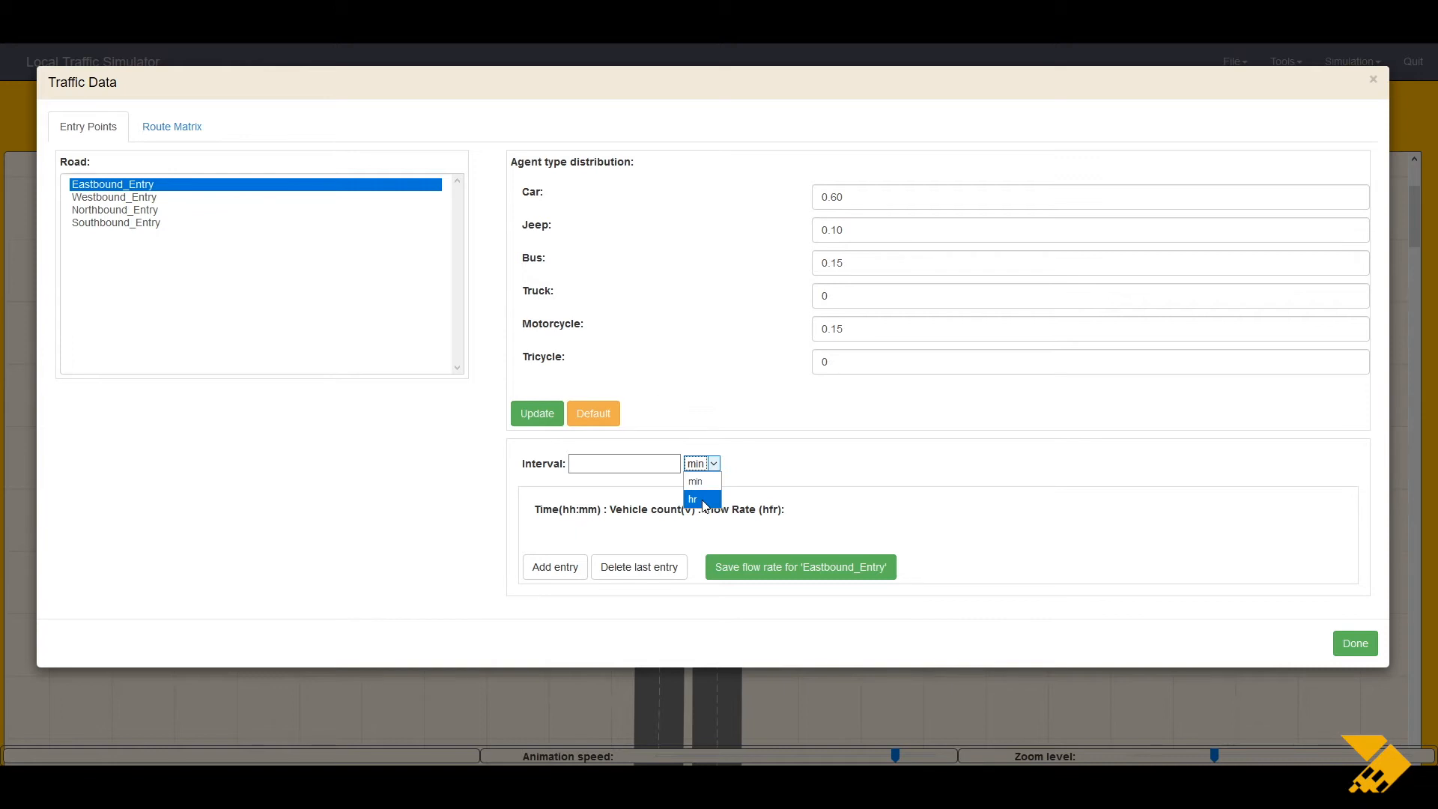
click(635, 466)
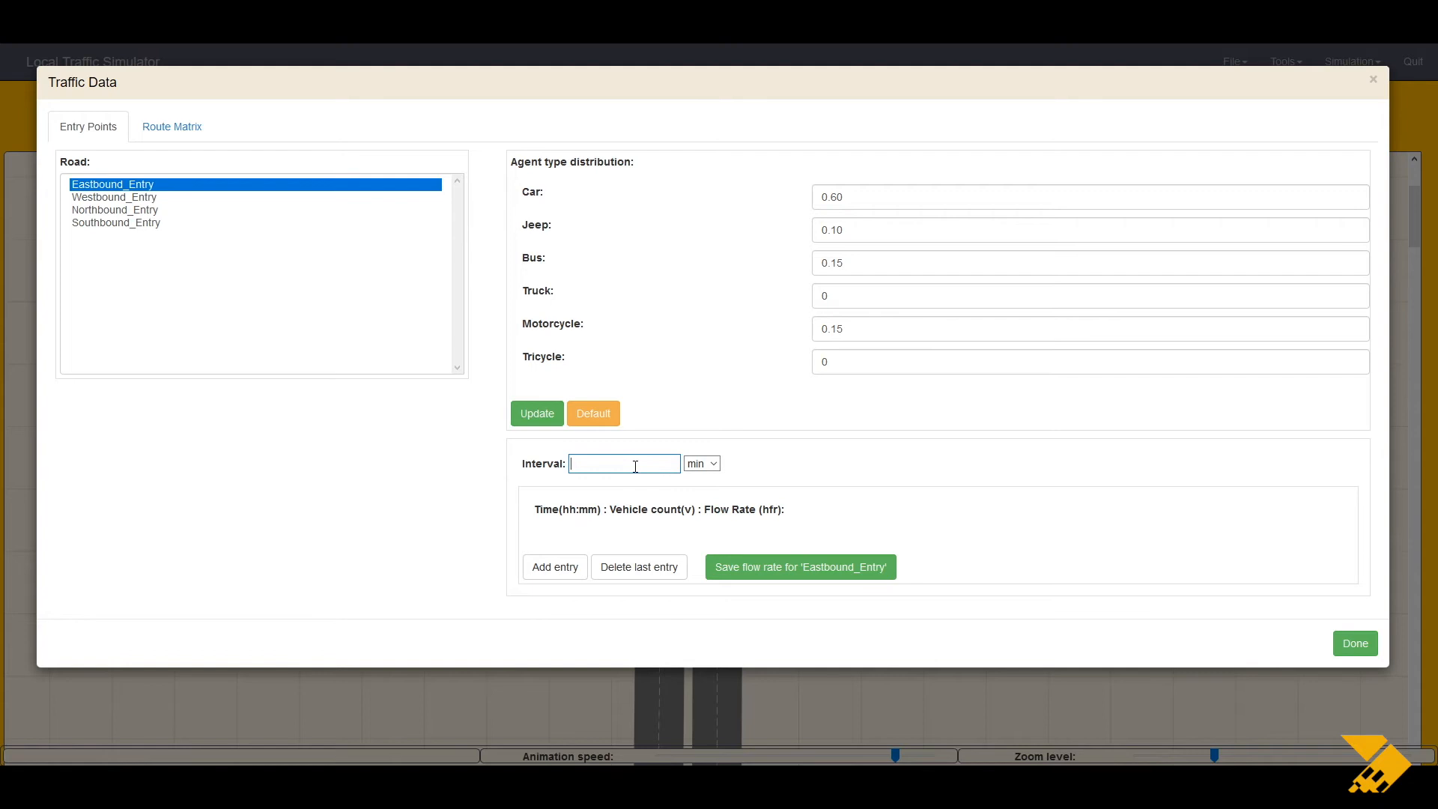
text(5)
click(709, 465)
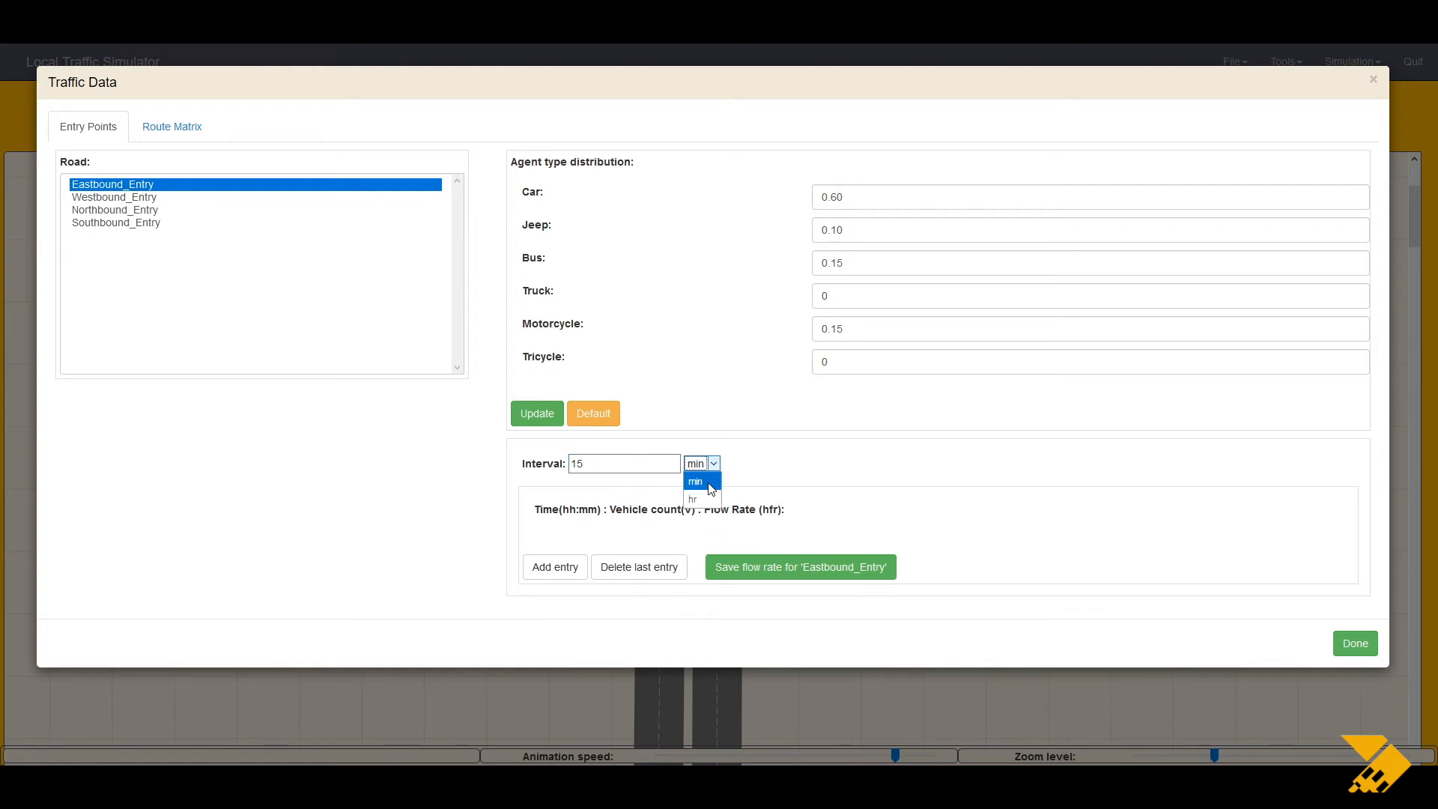
click(711, 488)
Step: Add a 00:00–00:15 entry with 150 vehicles and save the Eastbound_Entry flow rate
click(563, 577)
click(563, 577)
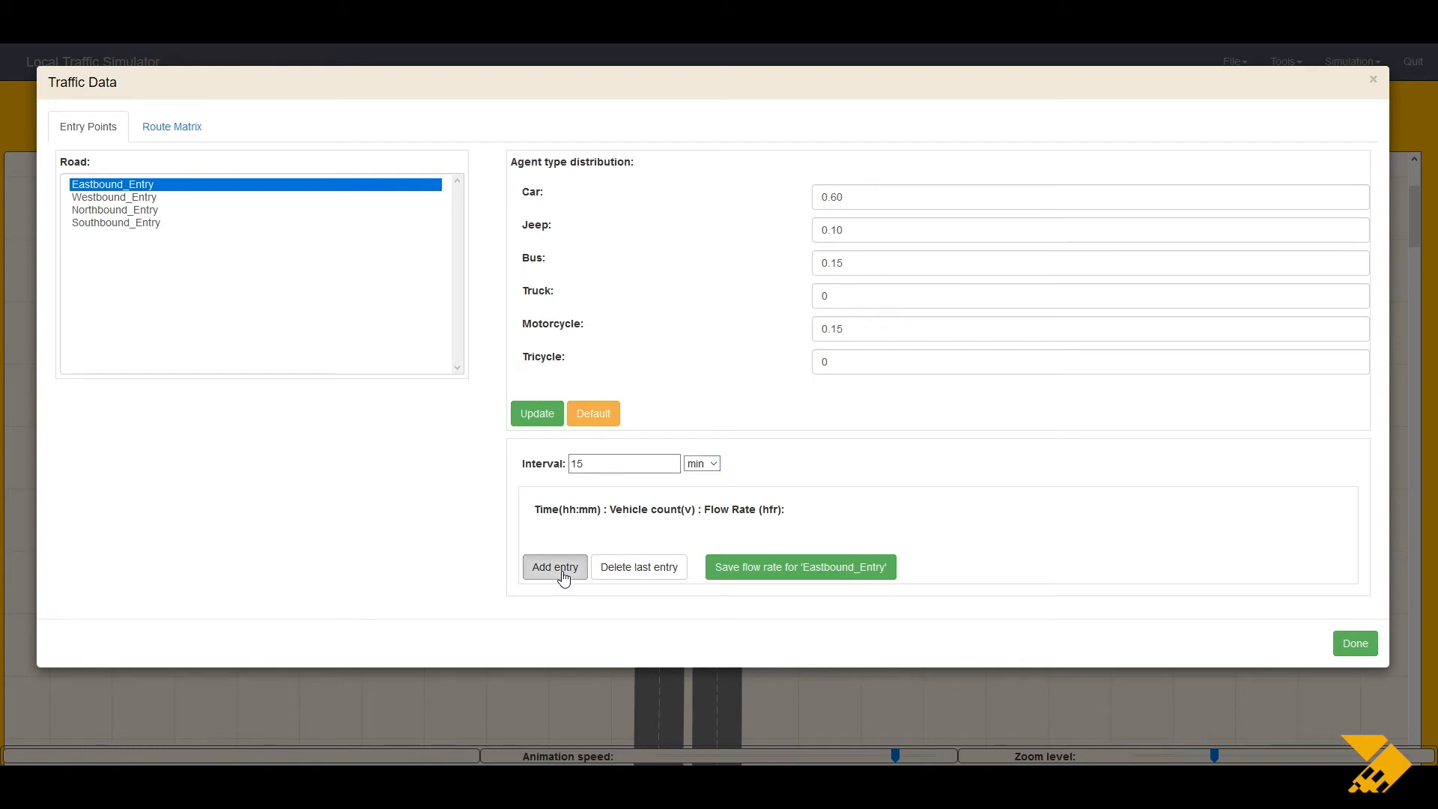
click(640, 558)
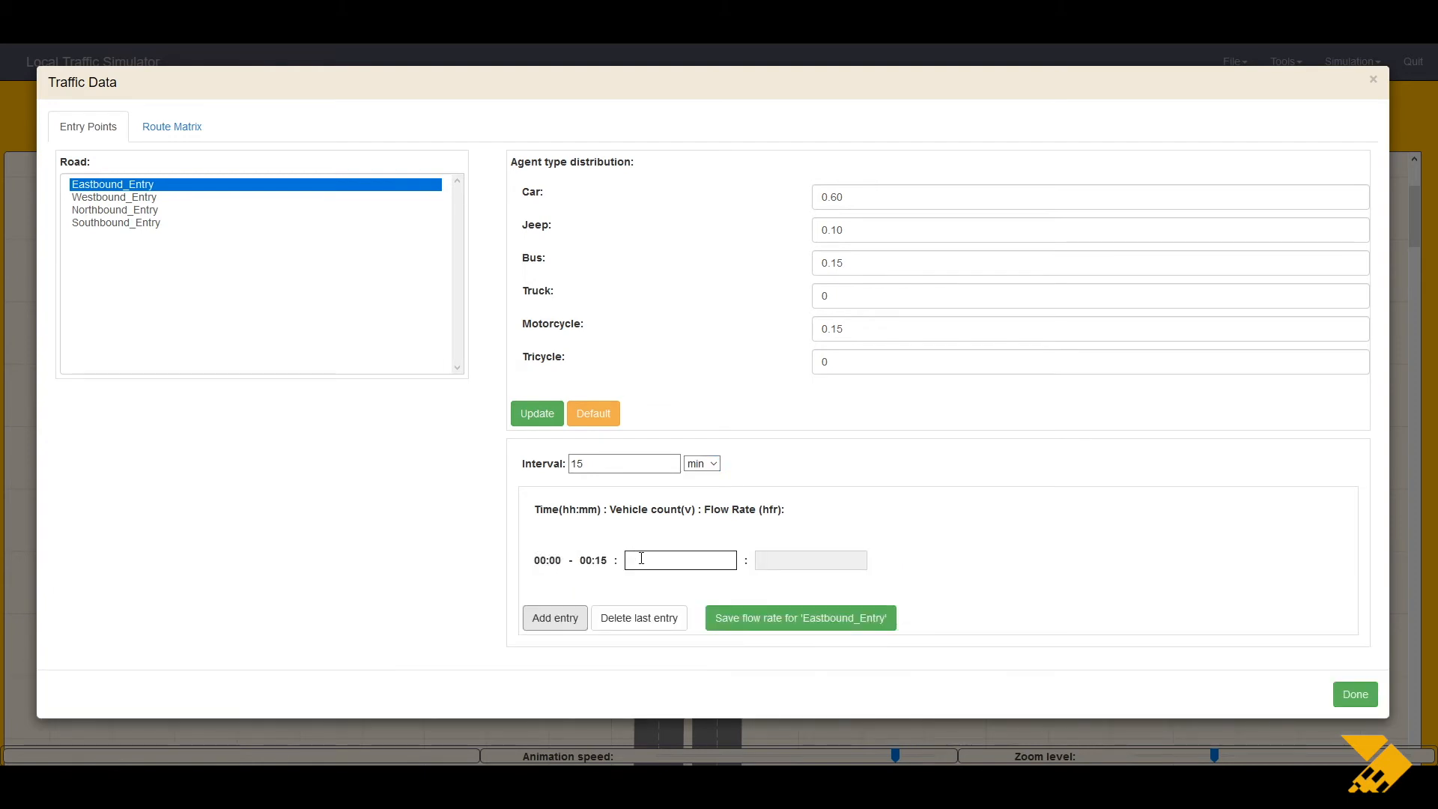
click(641, 558)
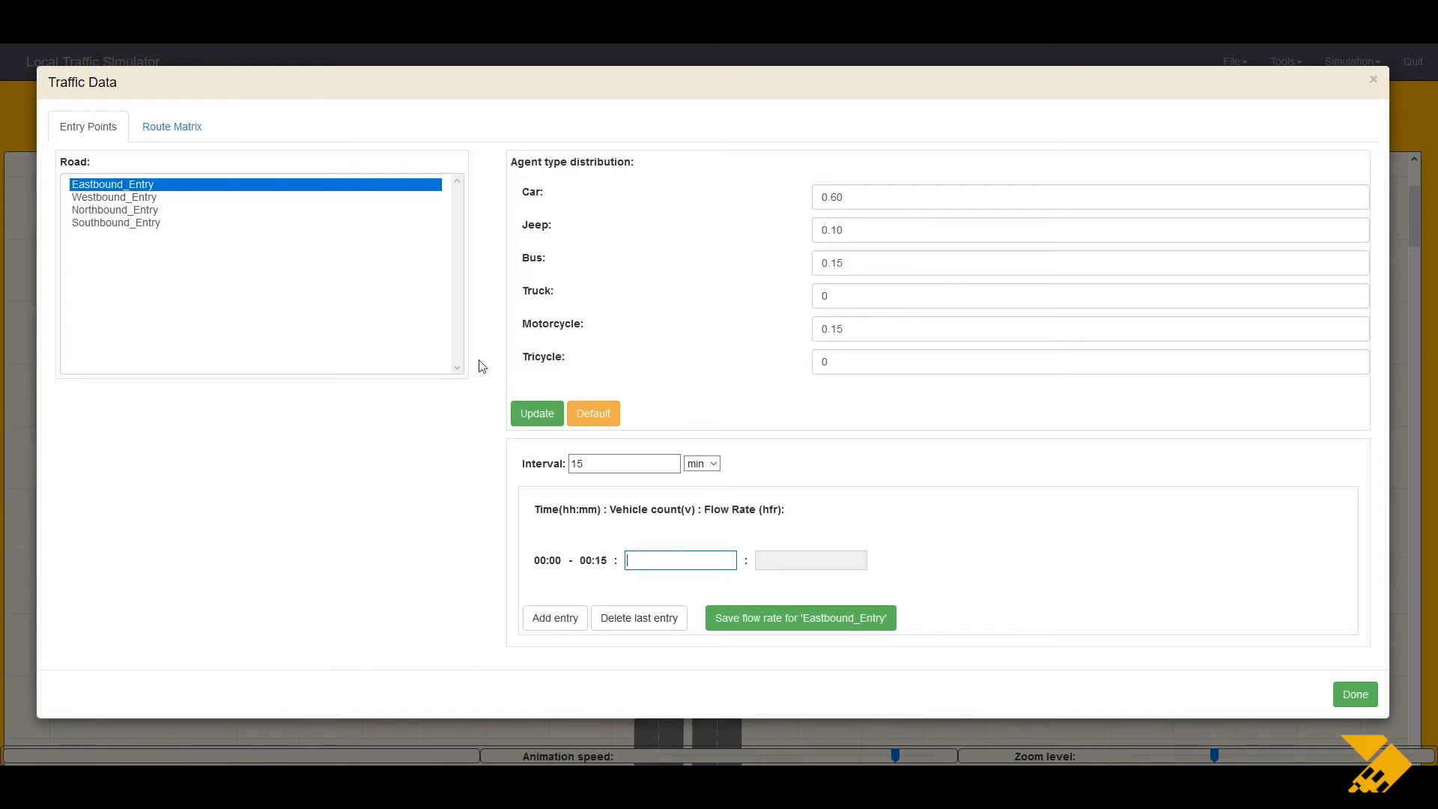
text(150)
click(721, 624)
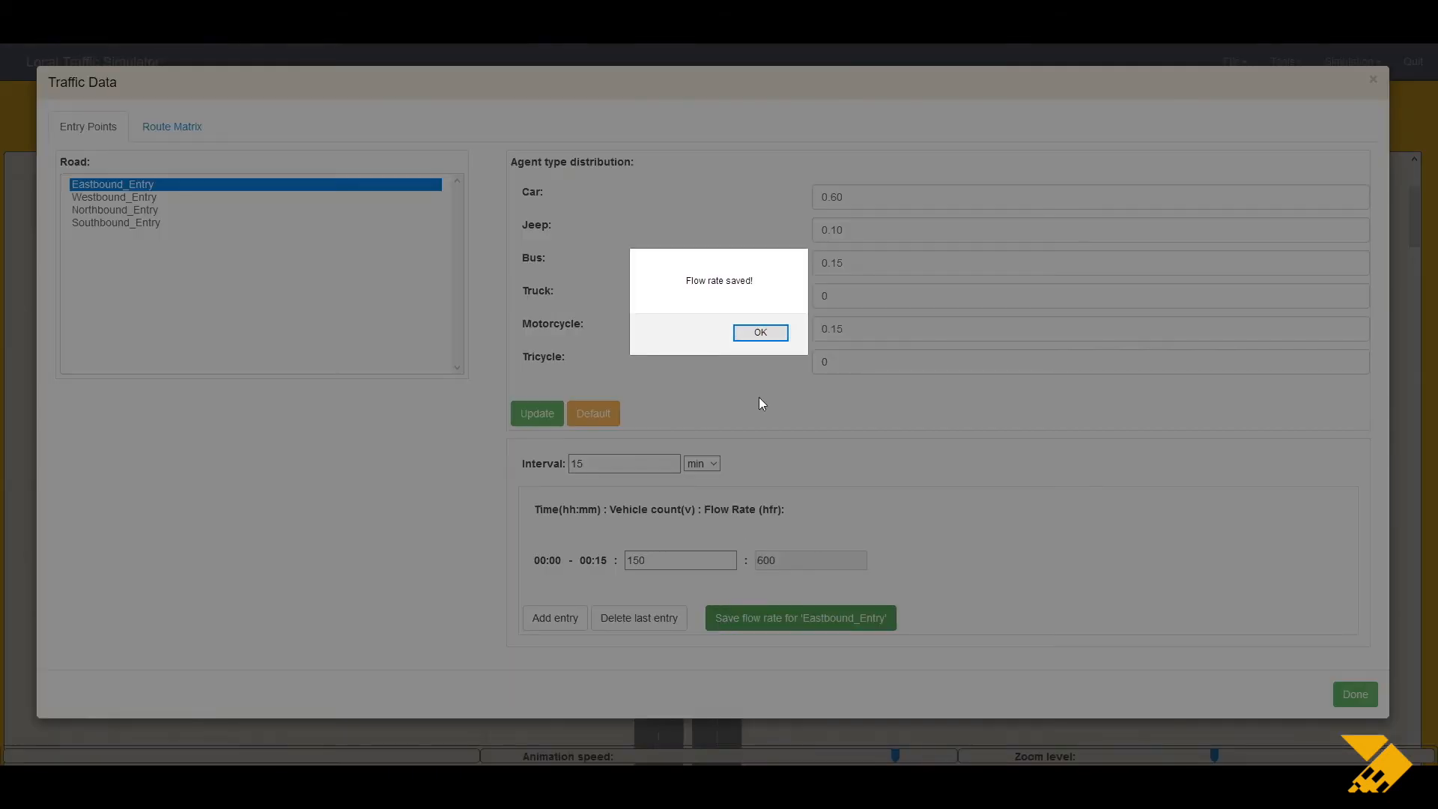
click(758, 331)
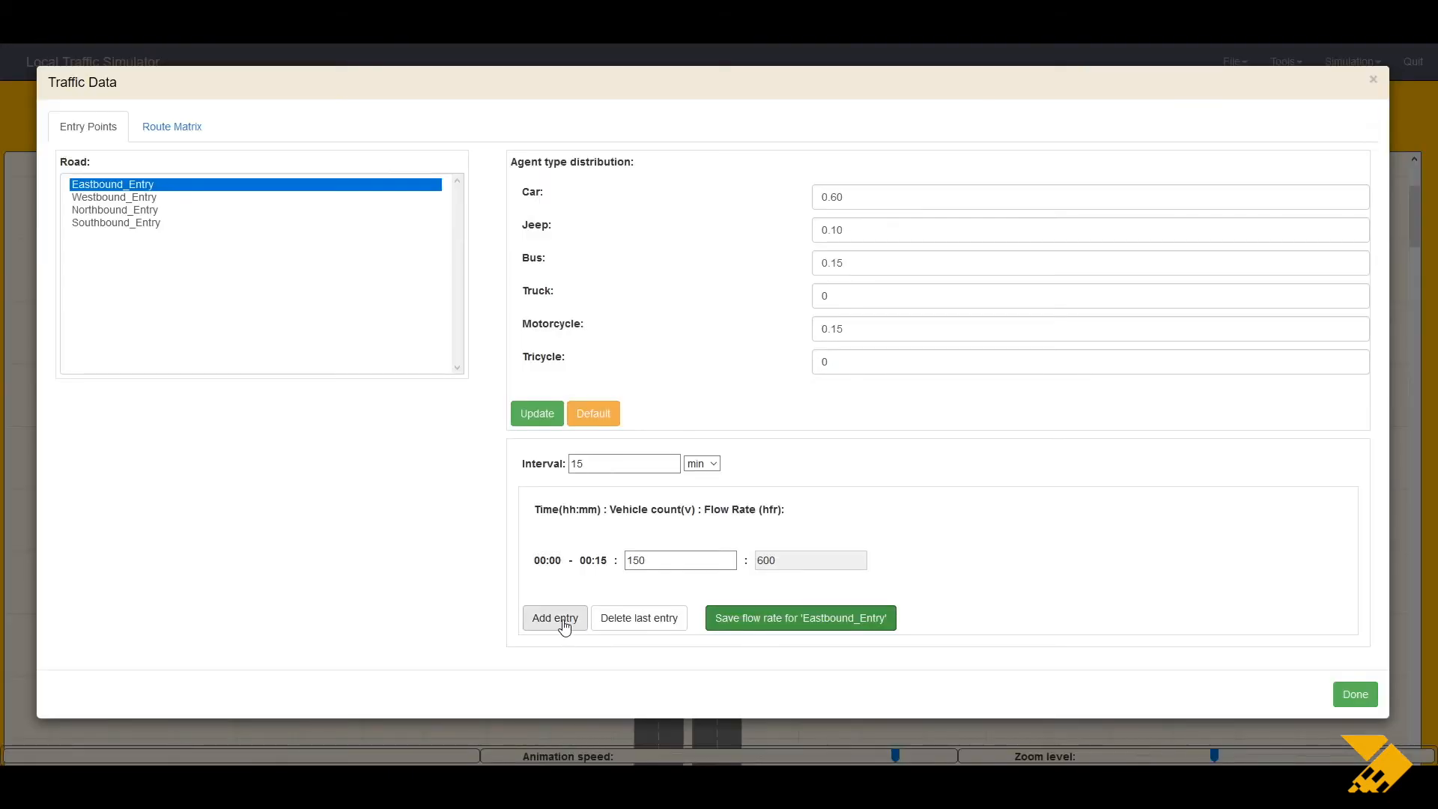
Step: Add a 00:15–00:30 entry with 170 vehicles and save the flow rate again
click(565, 628)
click(645, 598)
text(170)
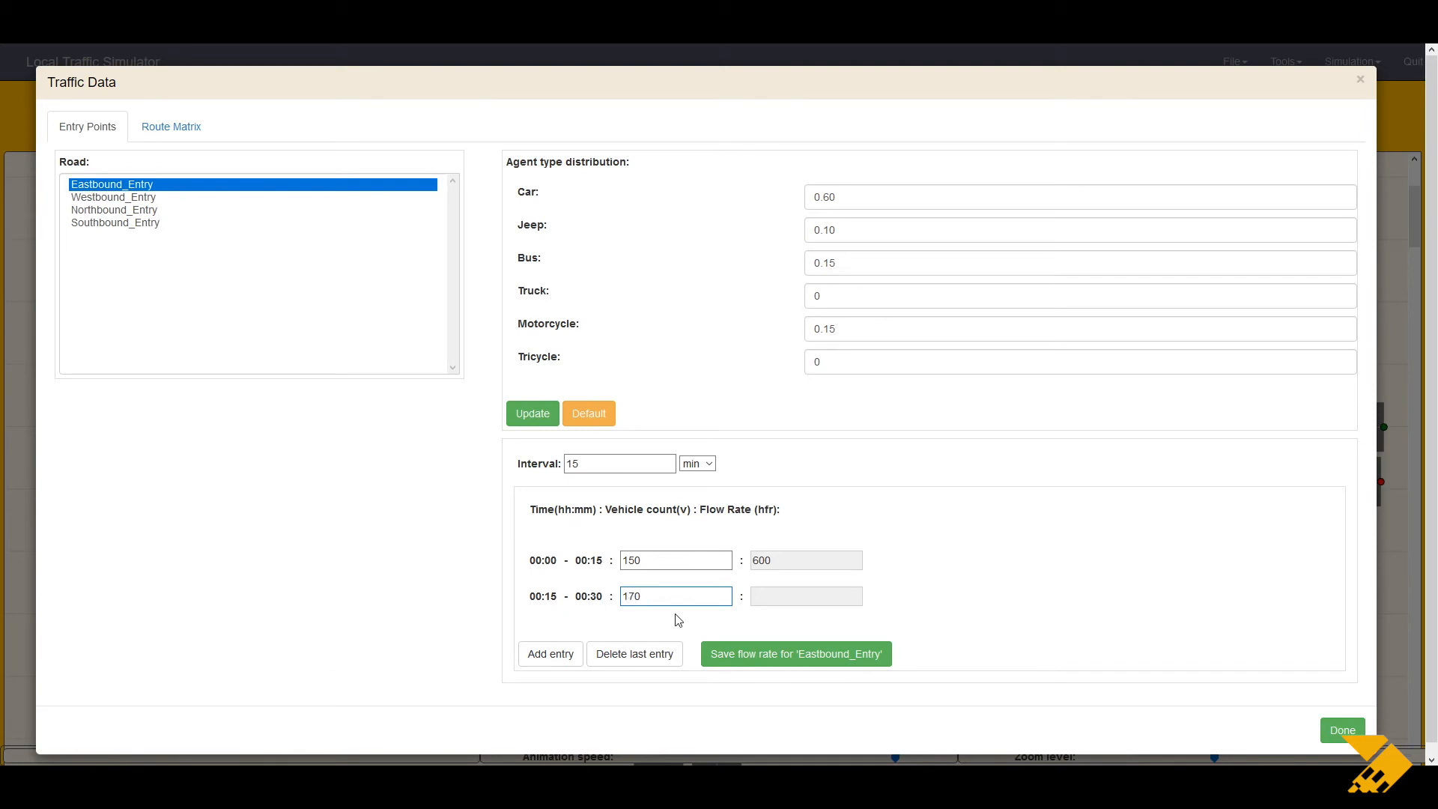
click(731, 654)
click(753, 338)
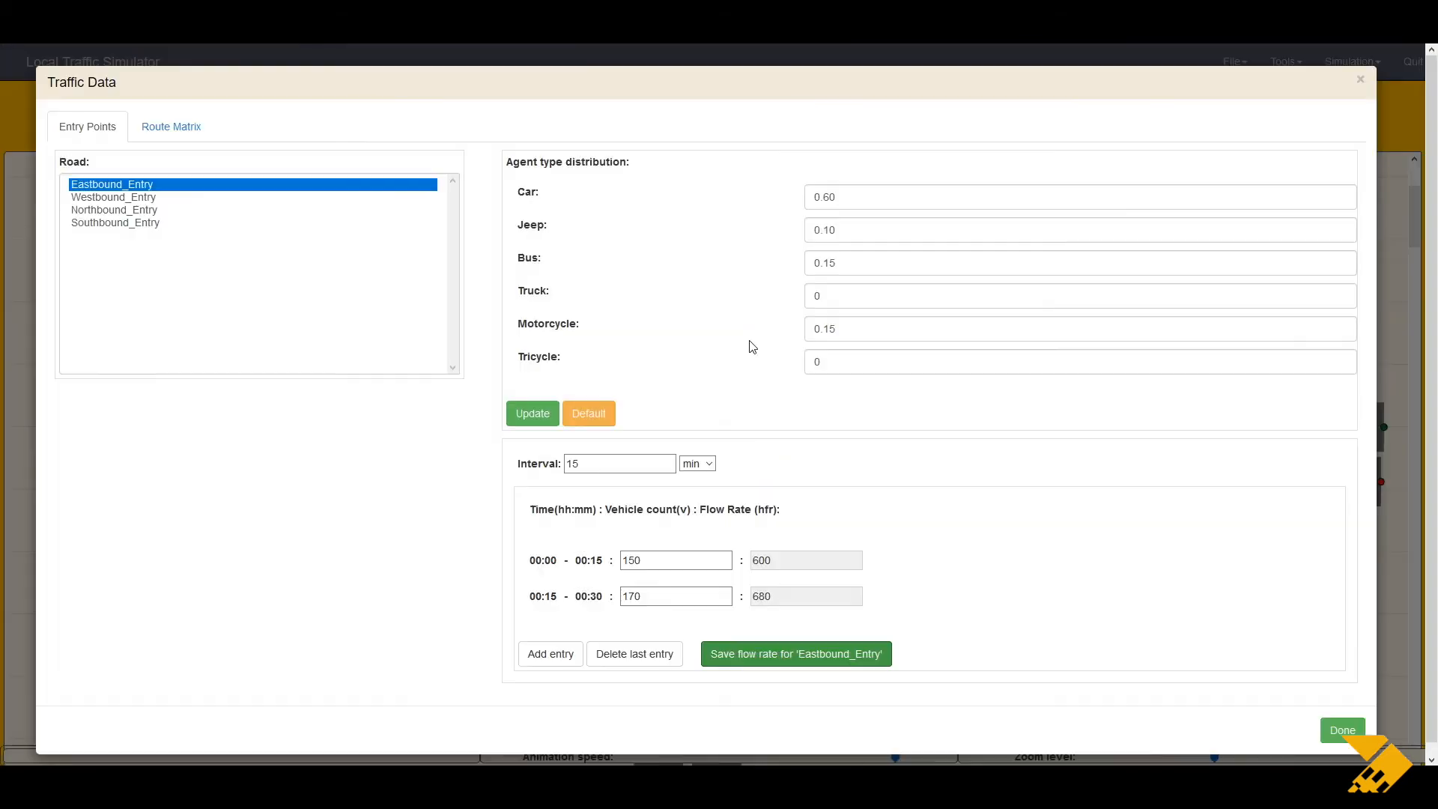
Step: Examine the Route Matrix turning percentages for each entry road and set the routing mode to Dynamic
click(179, 126)
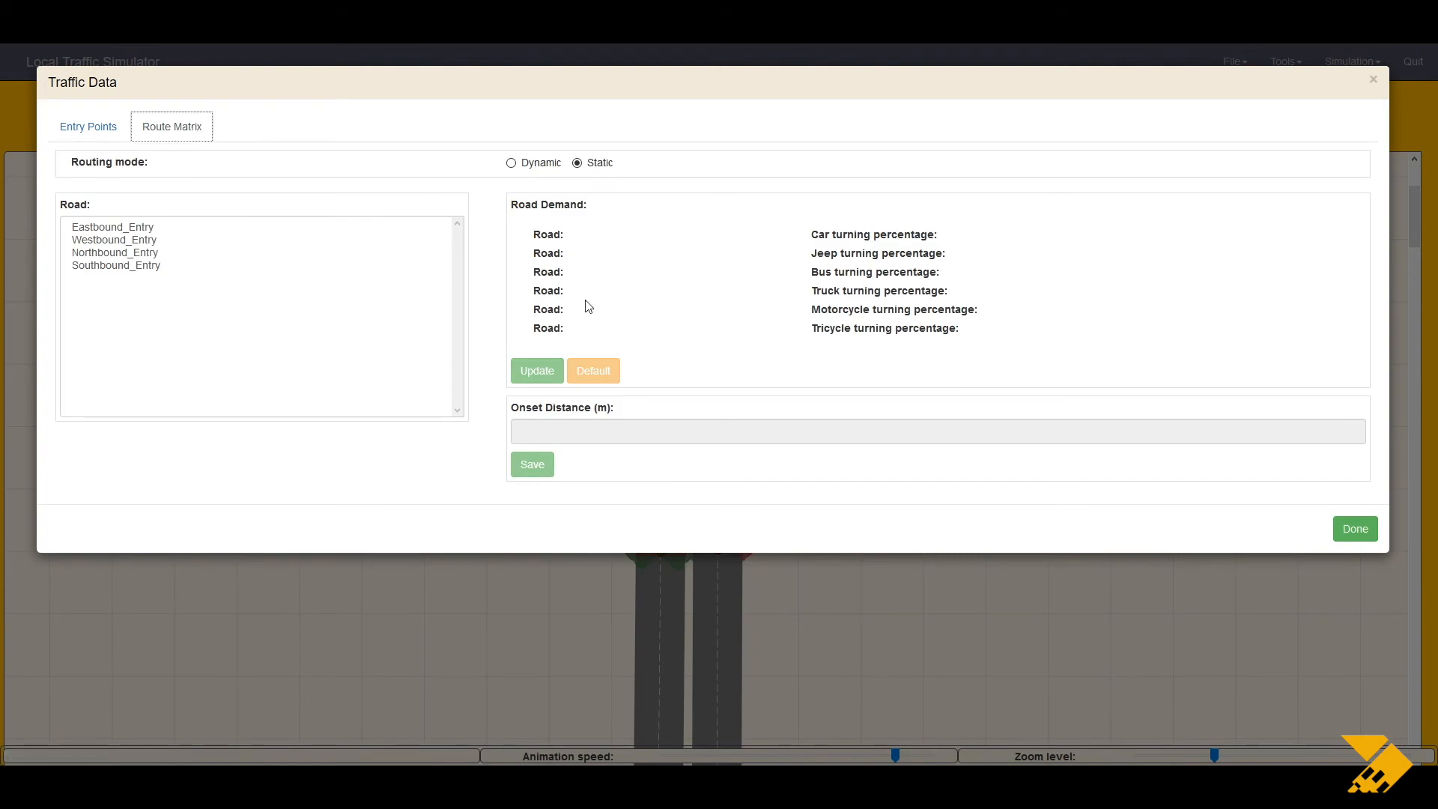
click(579, 167)
click(511, 163)
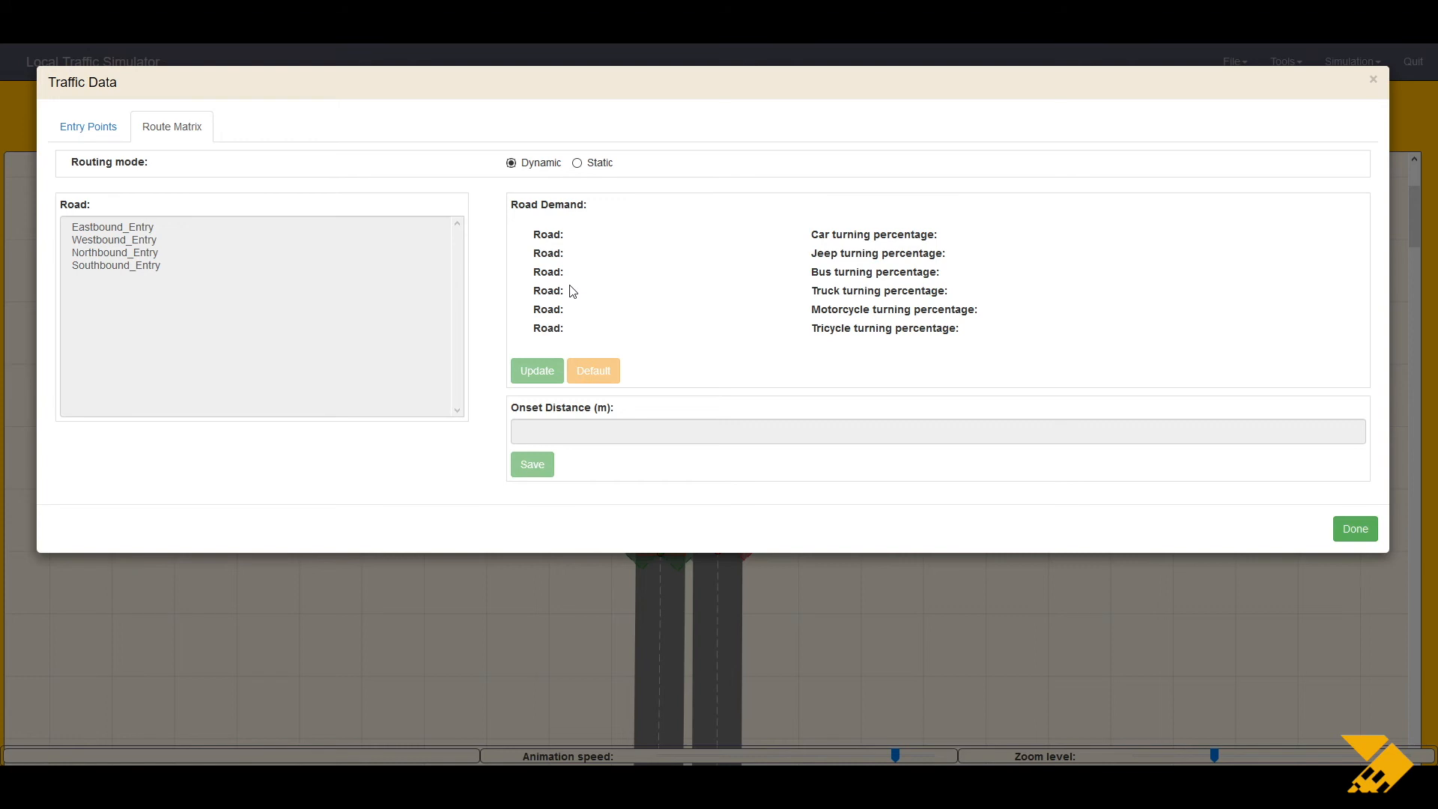
click(578, 163)
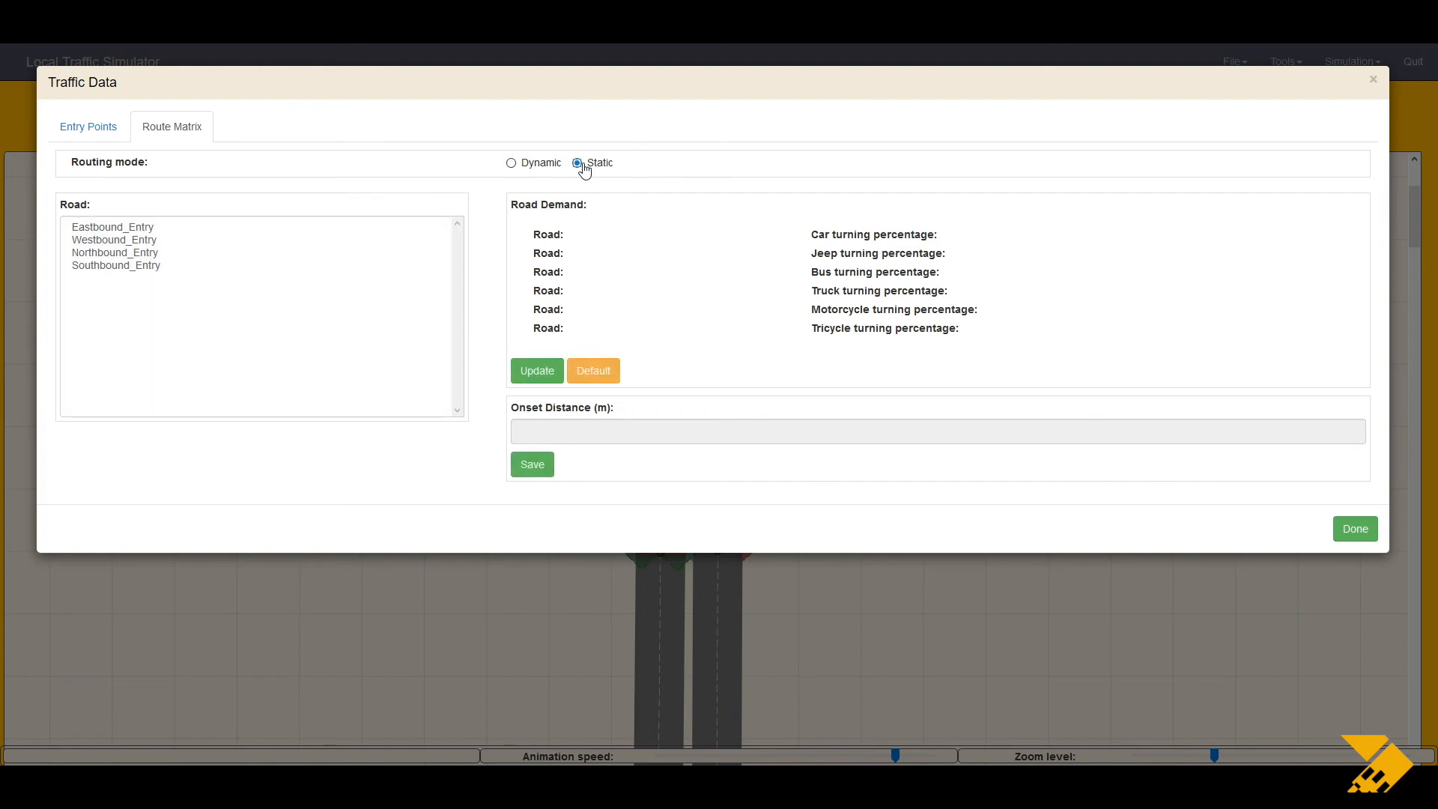
click(153, 229)
click(159, 240)
click(162, 266)
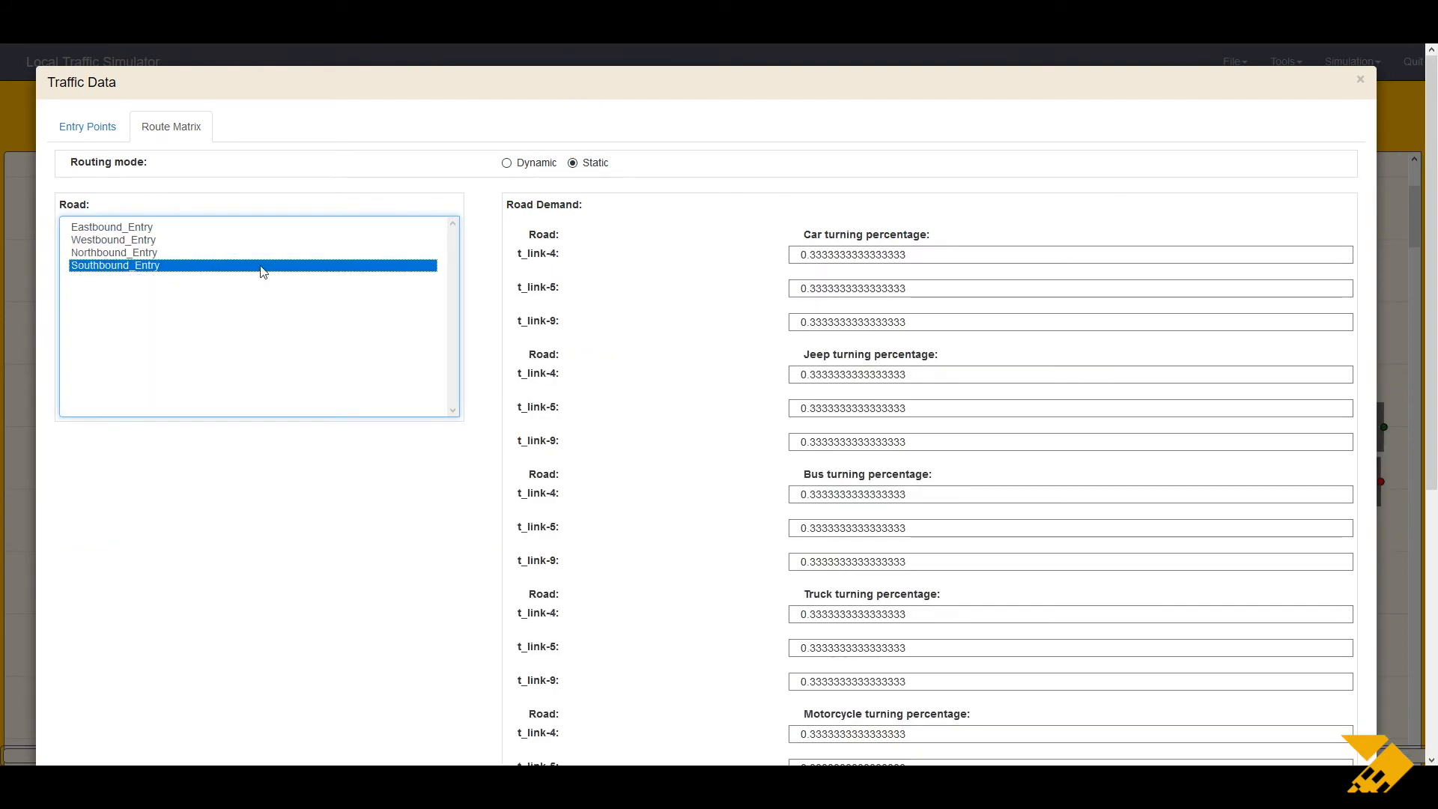
click(506, 162)
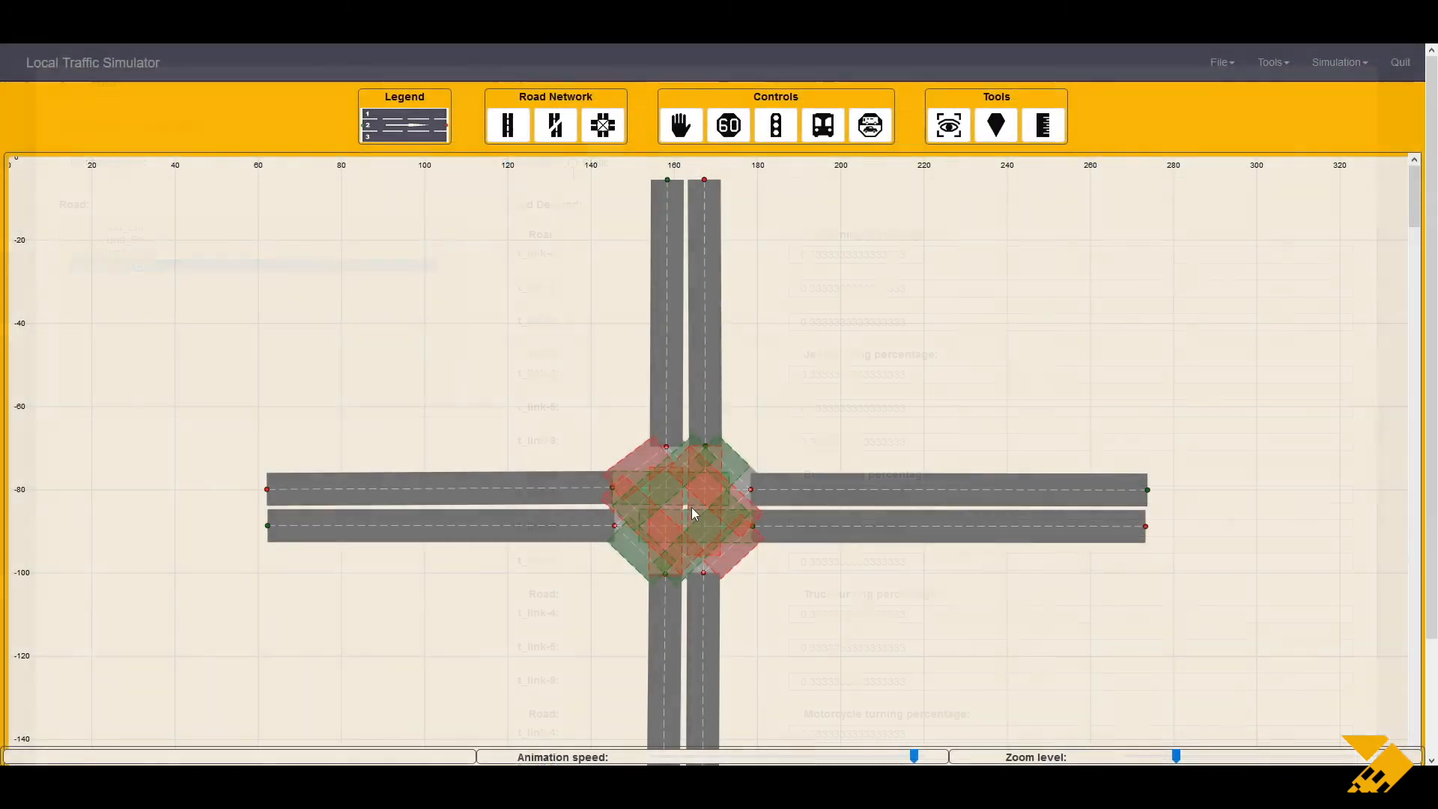
Step: Start a 600-second simulation with animation enabled
click(1357, 65)
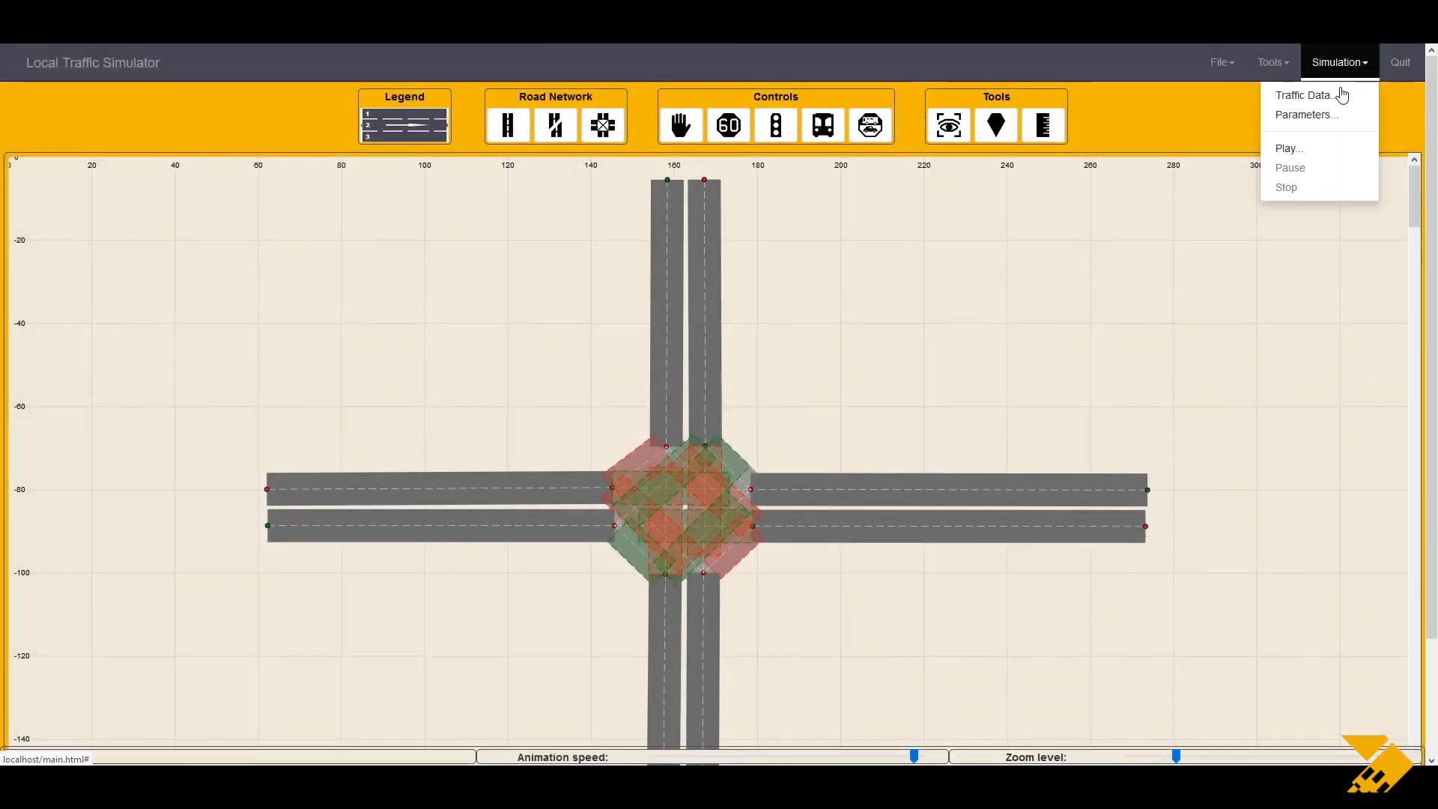
click(1289, 148)
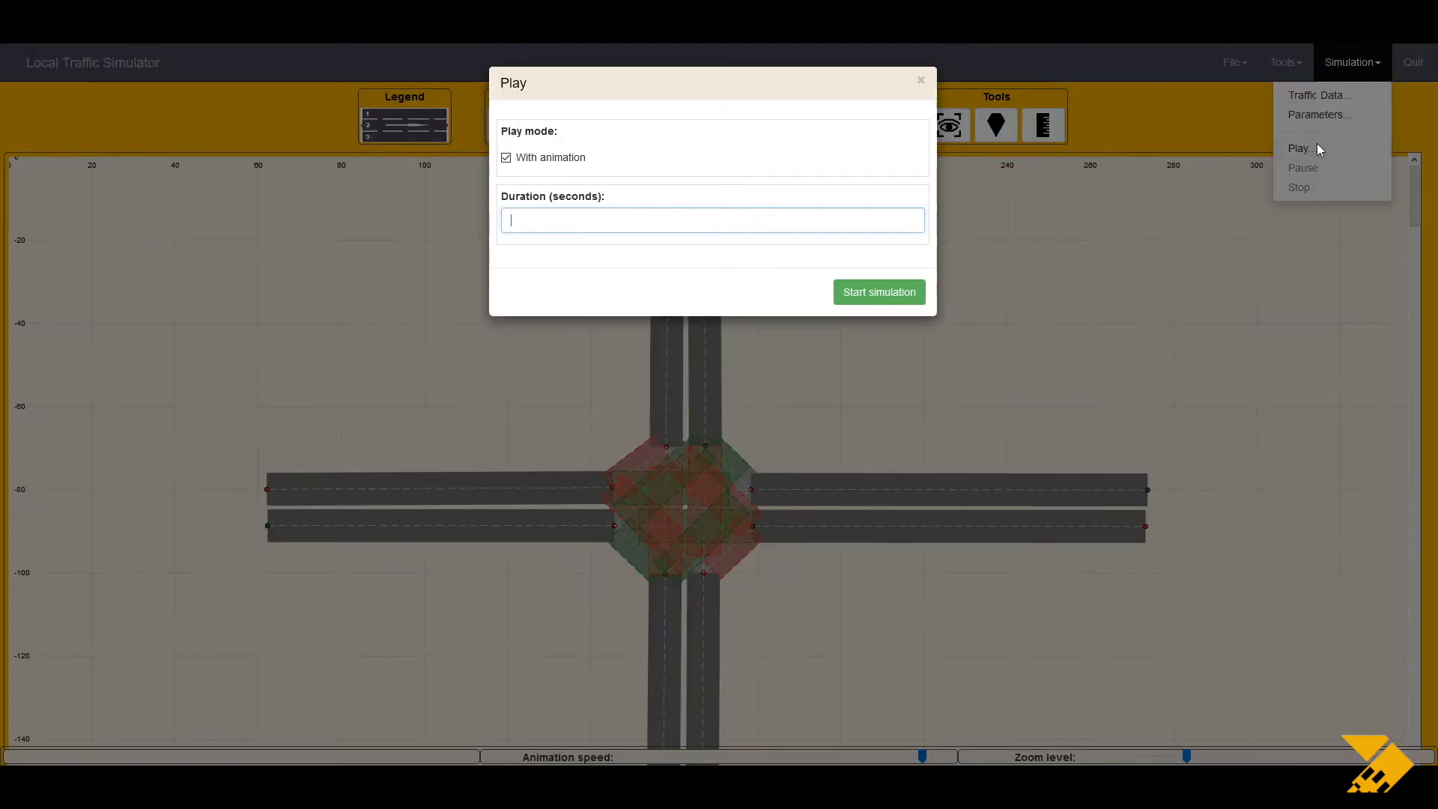
click(509, 162)
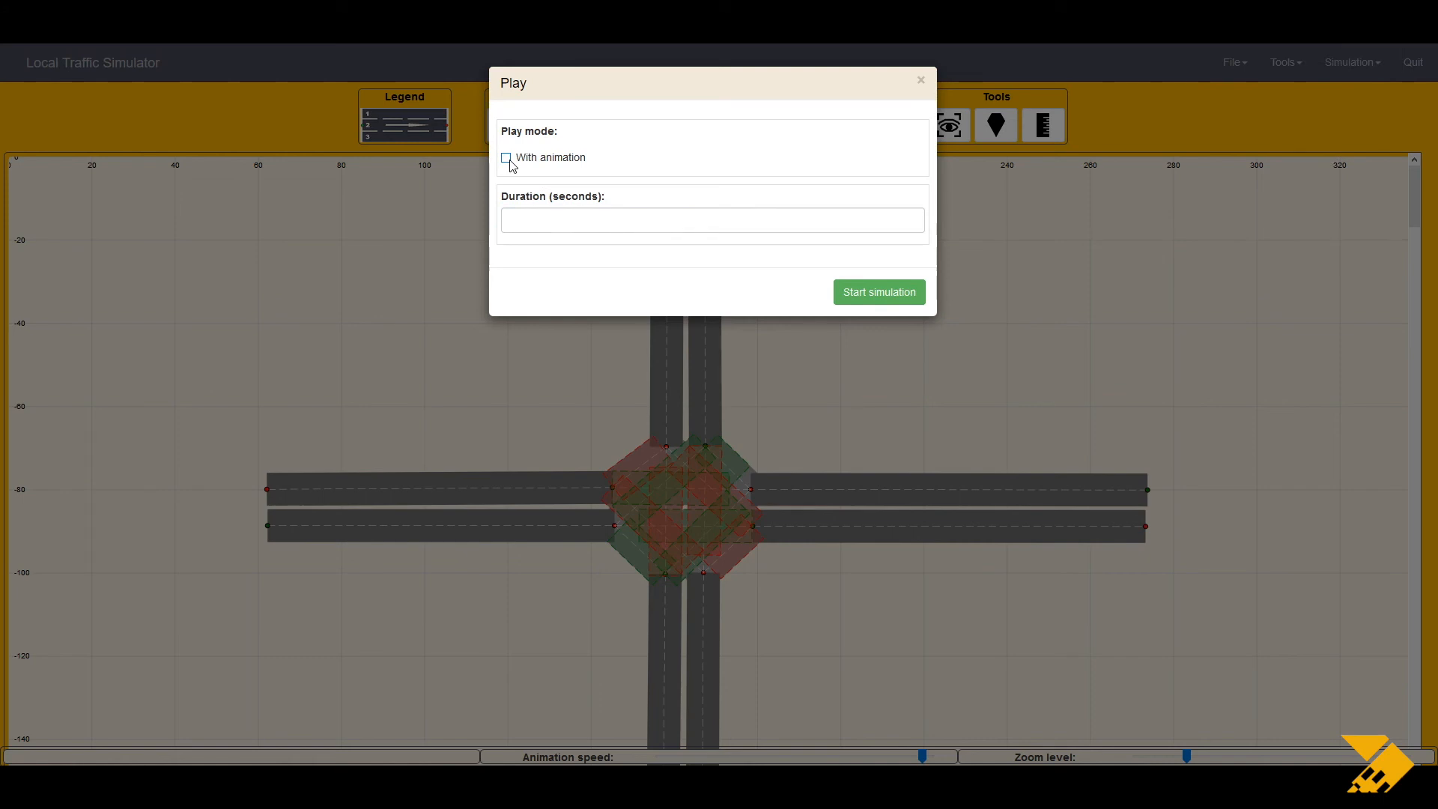
click(509, 162)
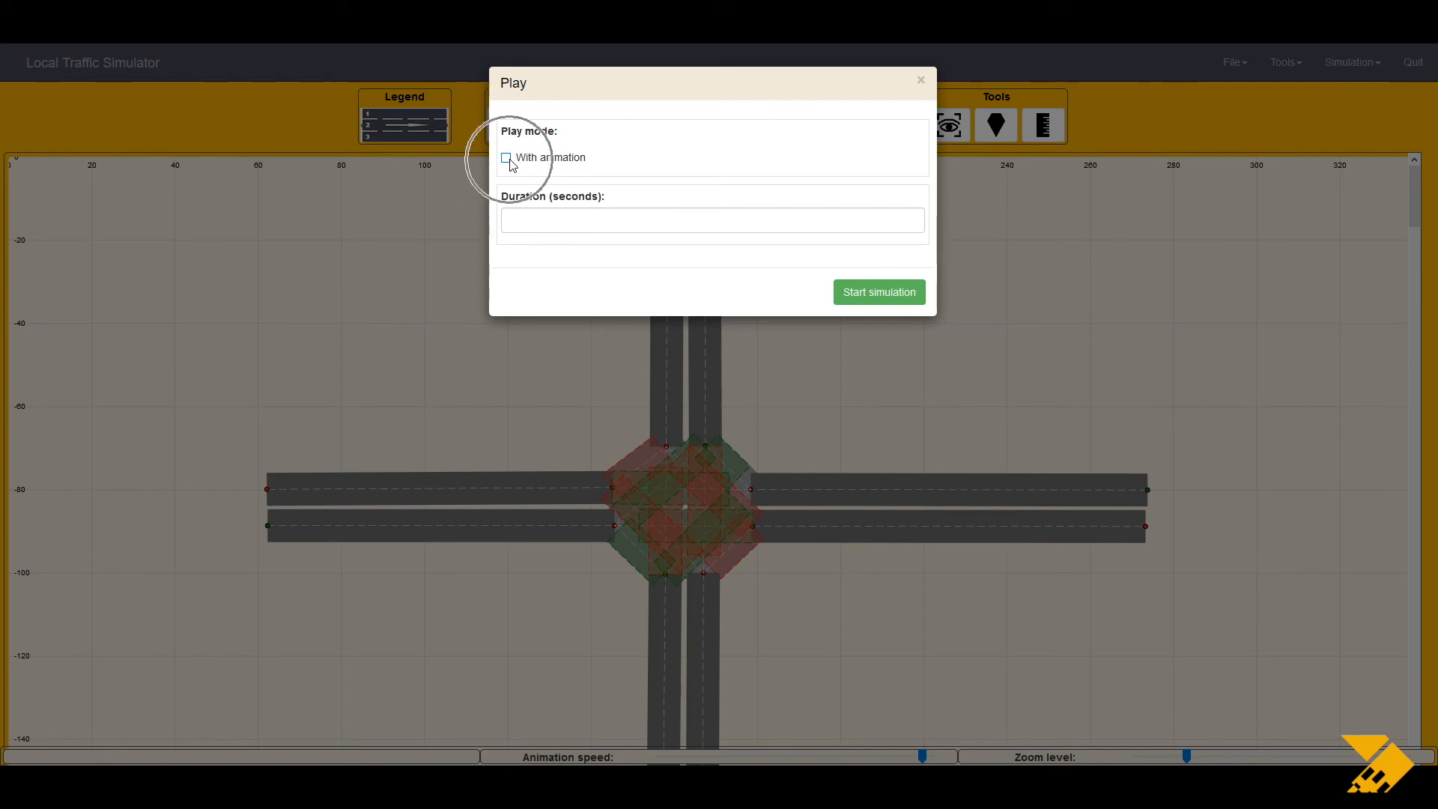
click(552, 221)
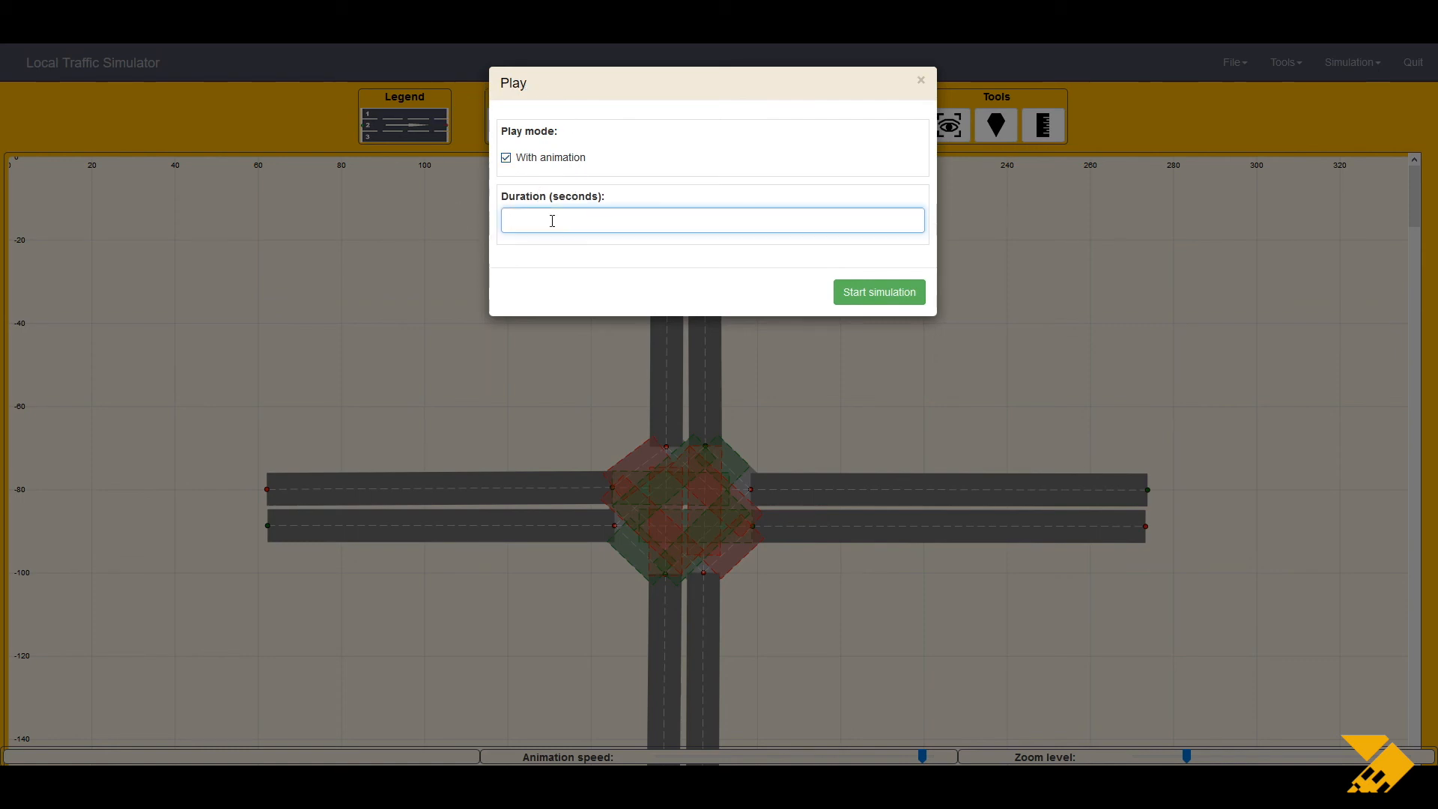
click(867, 295)
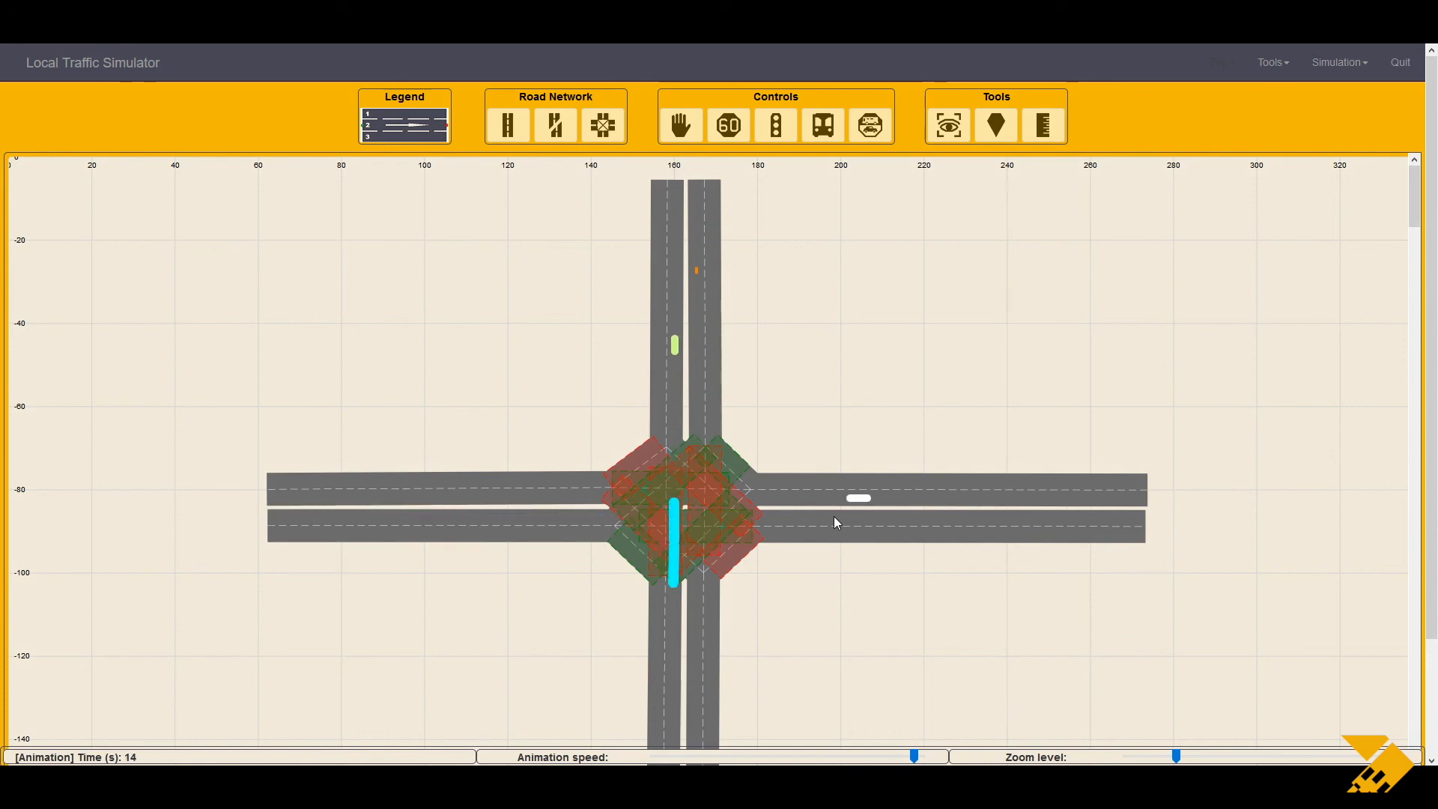
Step: Export the simulation results and open the file with Microsoft Excel
mouse_move(913, 756)
mouse_down()
mouse_move(807, 756)
mouse_move(912, 758)
mouse_up()
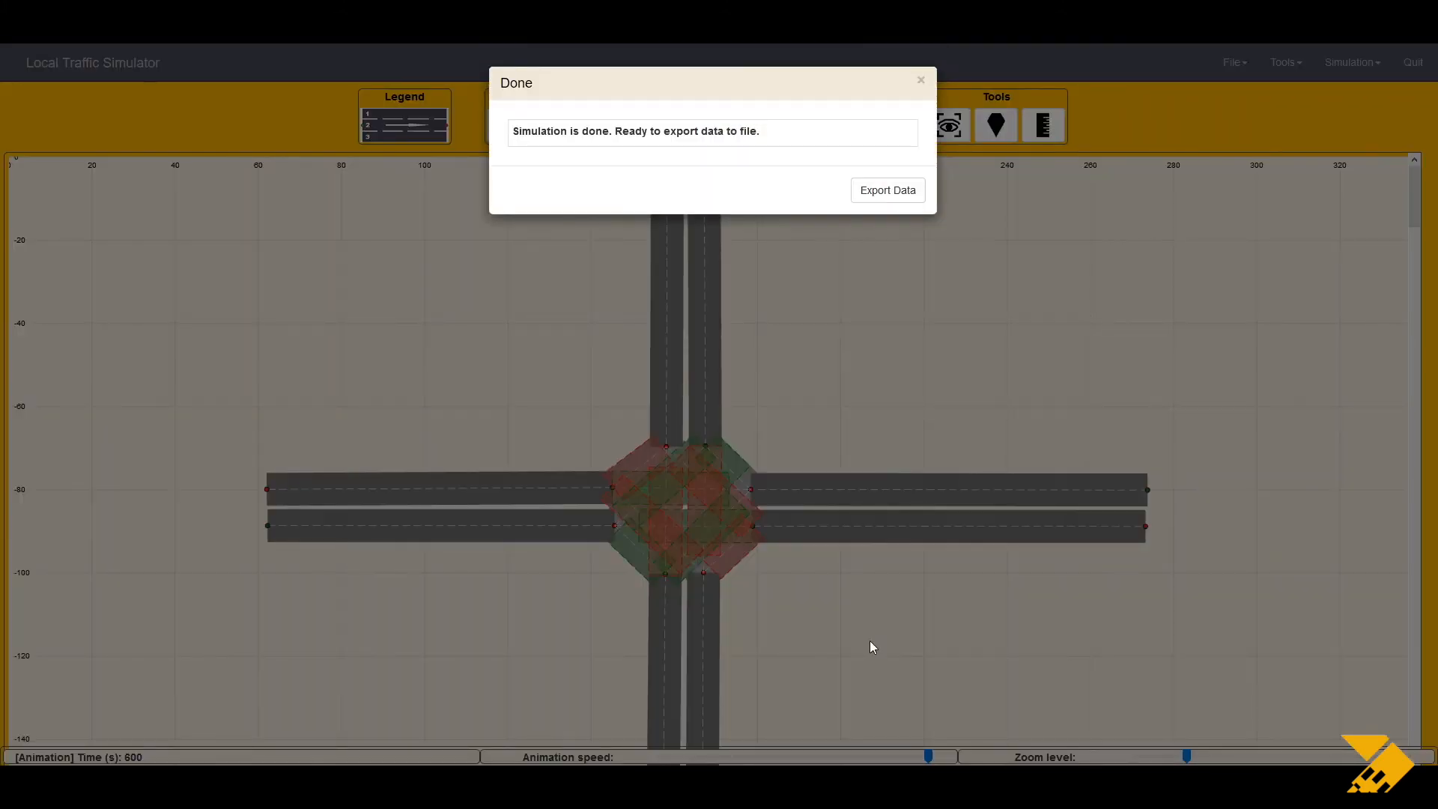
click(869, 188)
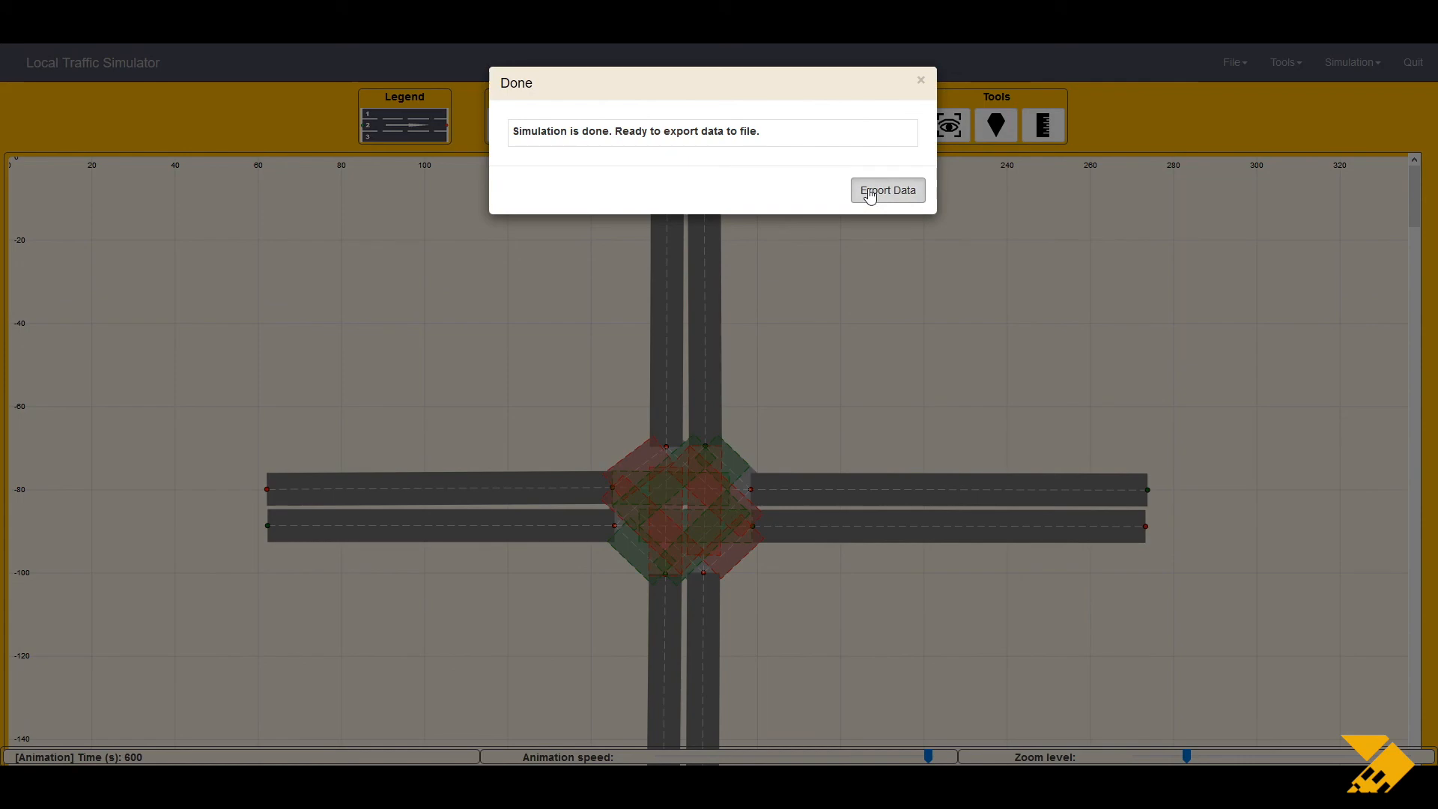
click(767, 469)
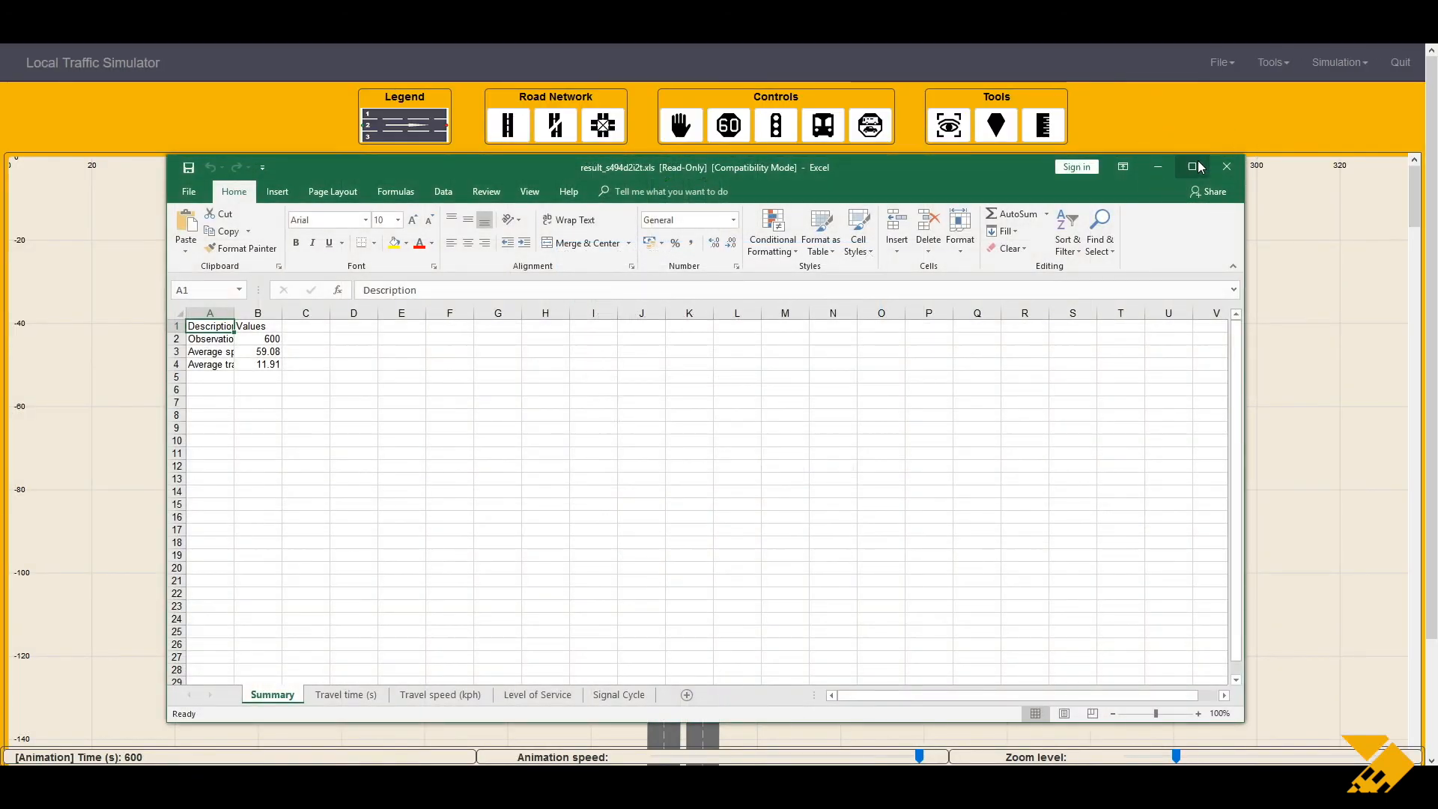
Step: Switch to Excel and review the Summary, Travel time, Travel speed and Level of Service sheets
click(1196, 166)
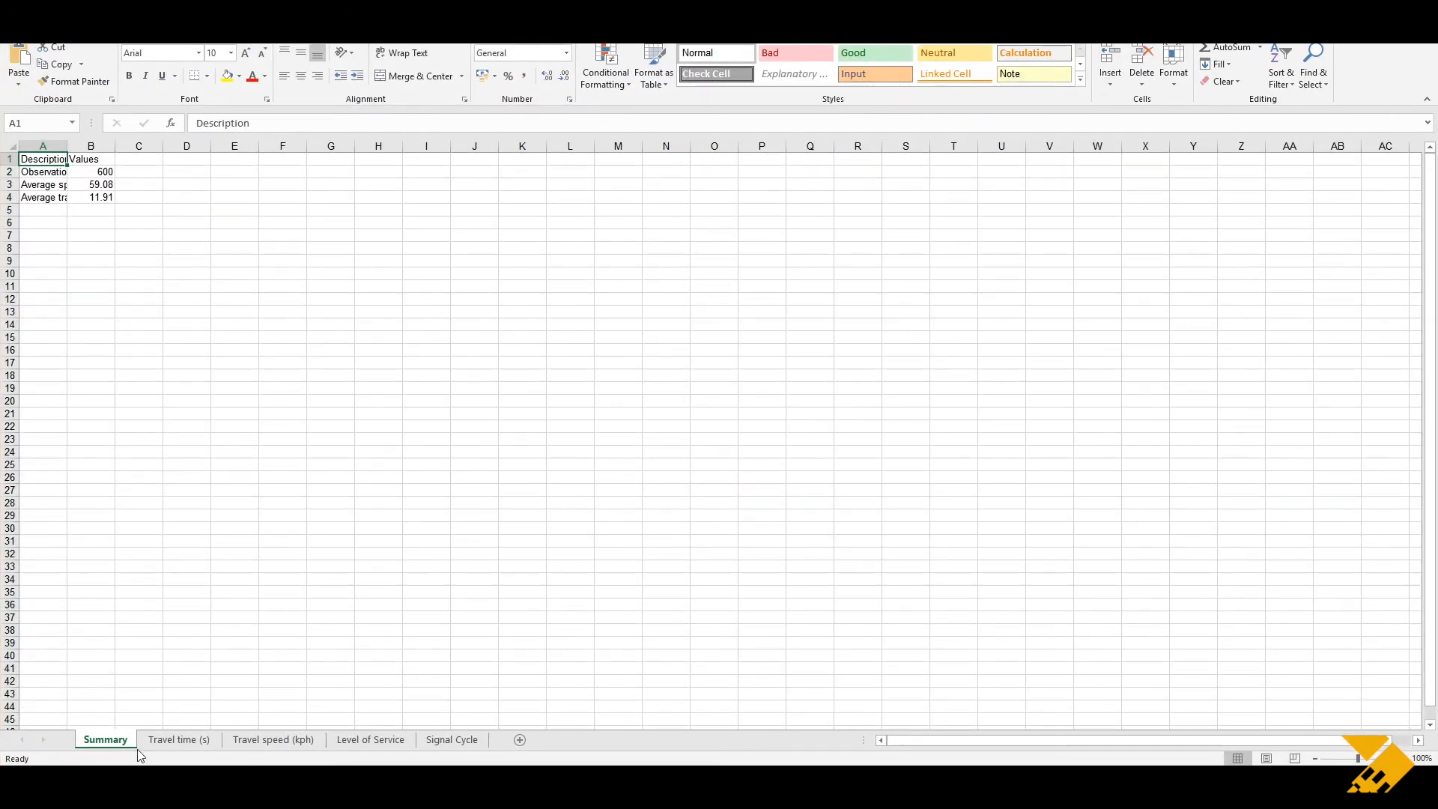
click(187, 741)
click(273, 740)
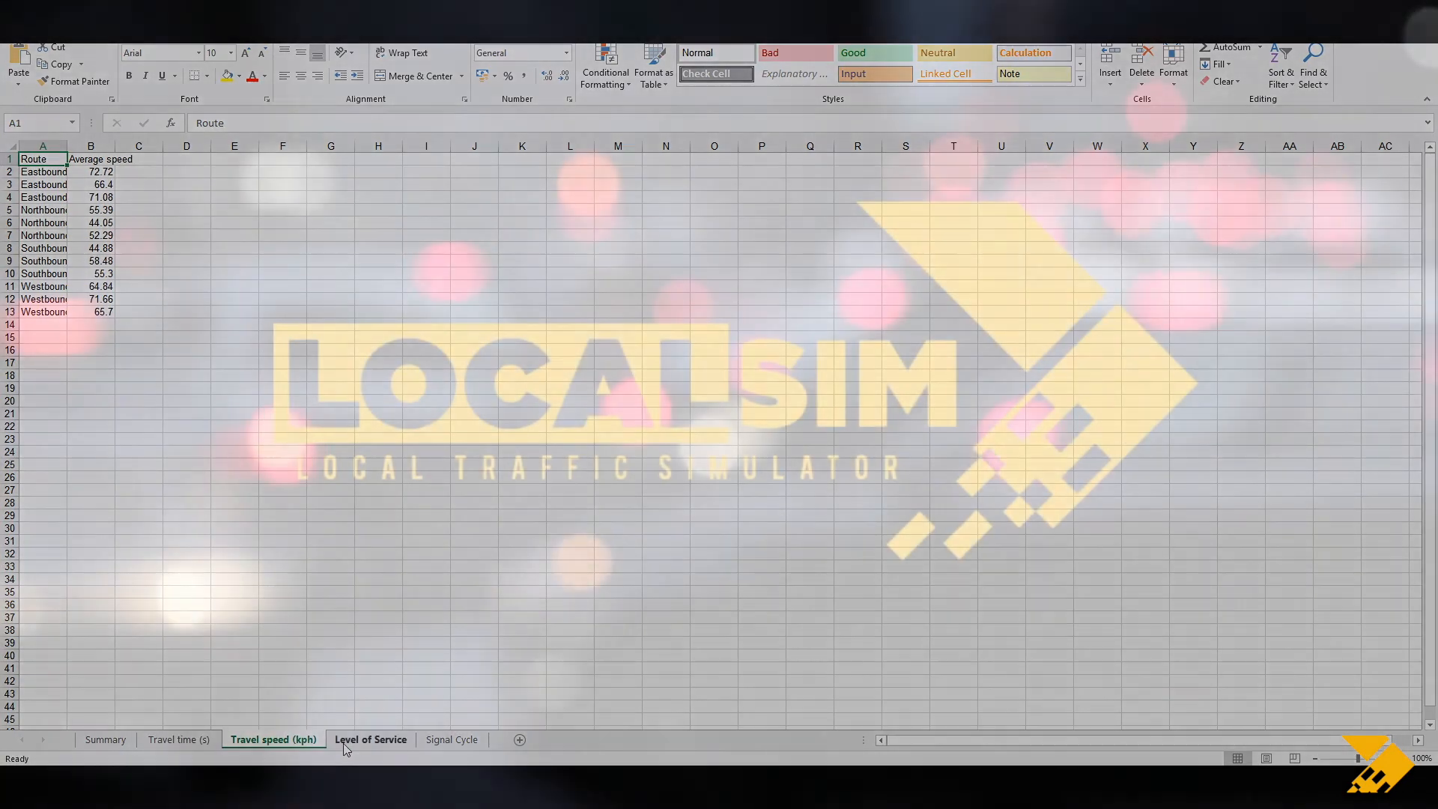
click(364, 742)
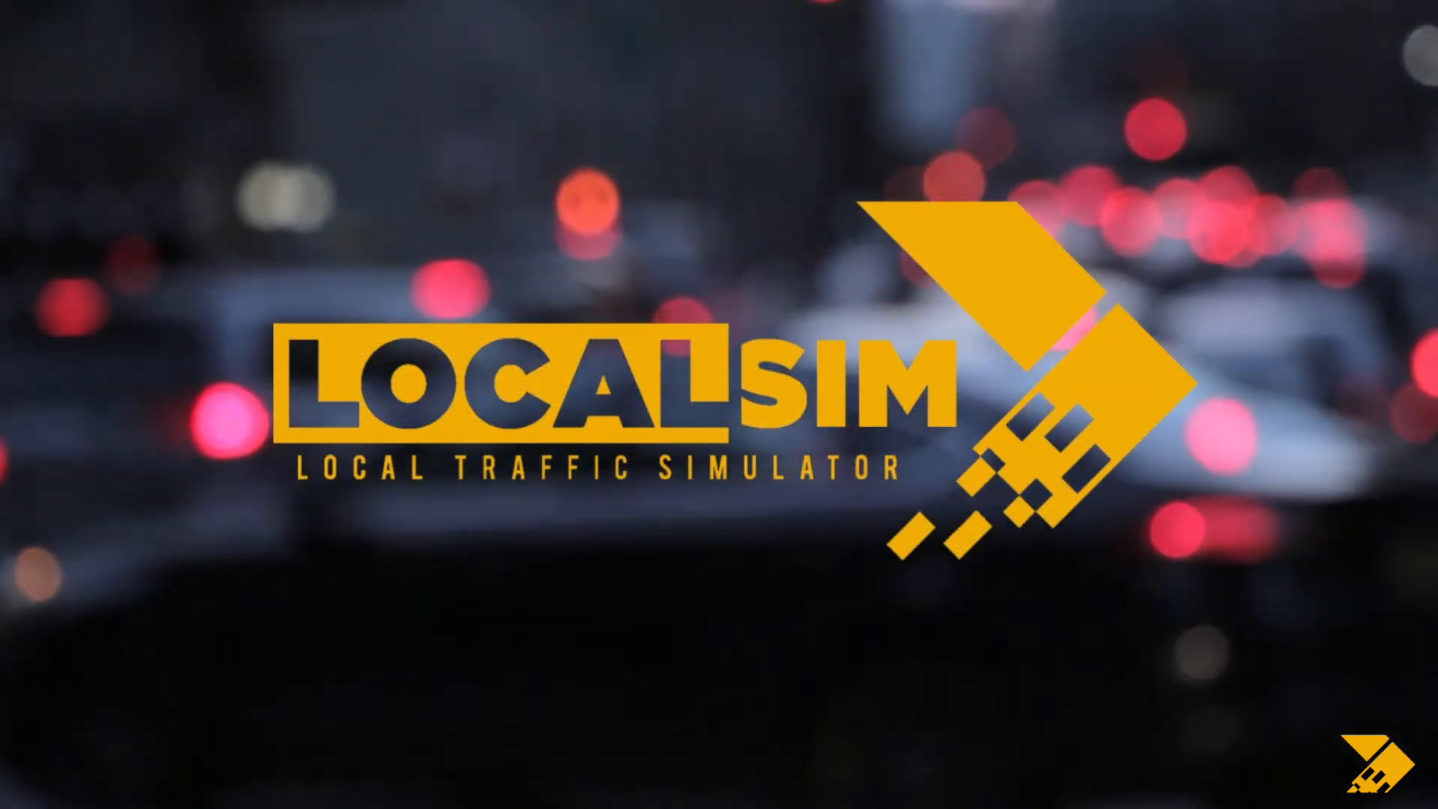